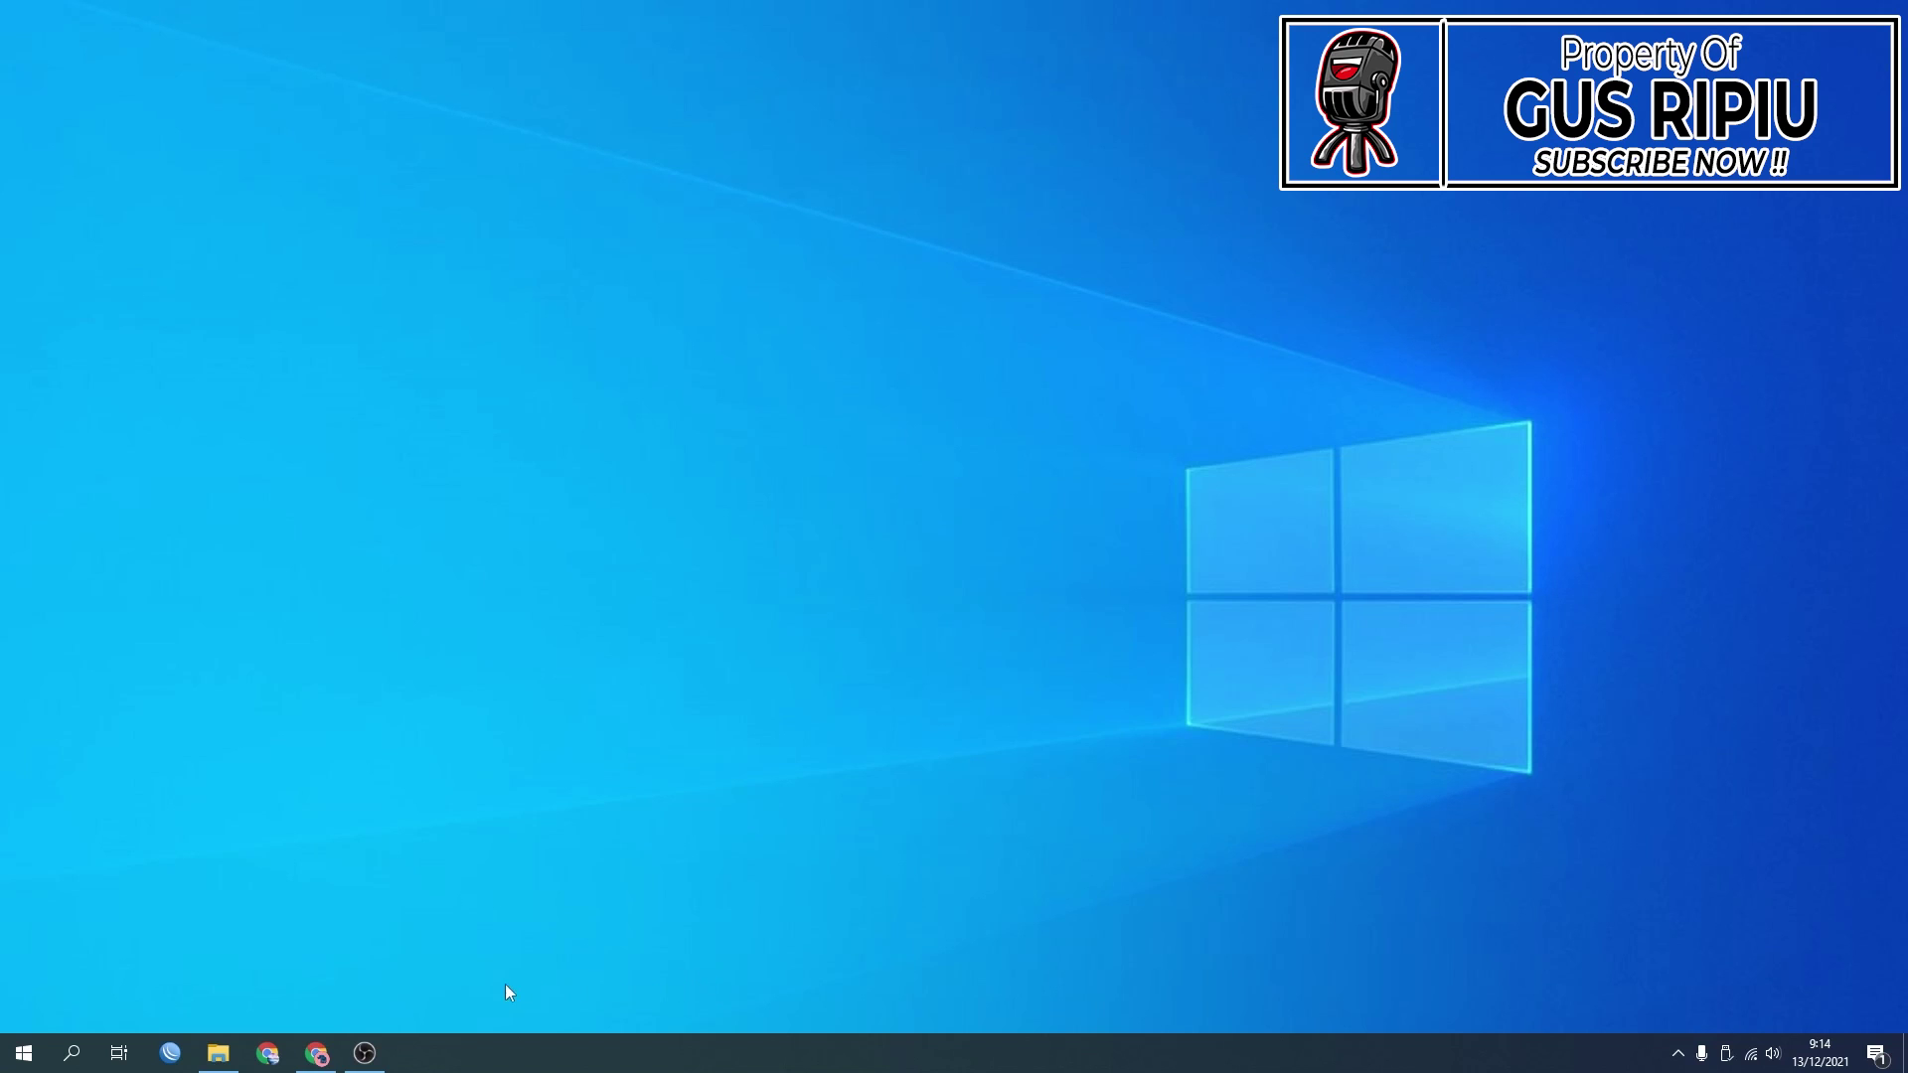
# Bring back Chrome's Download Windows 10 page and request the tool via 'Download tool now'.
pyautogui.click(314, 1056)
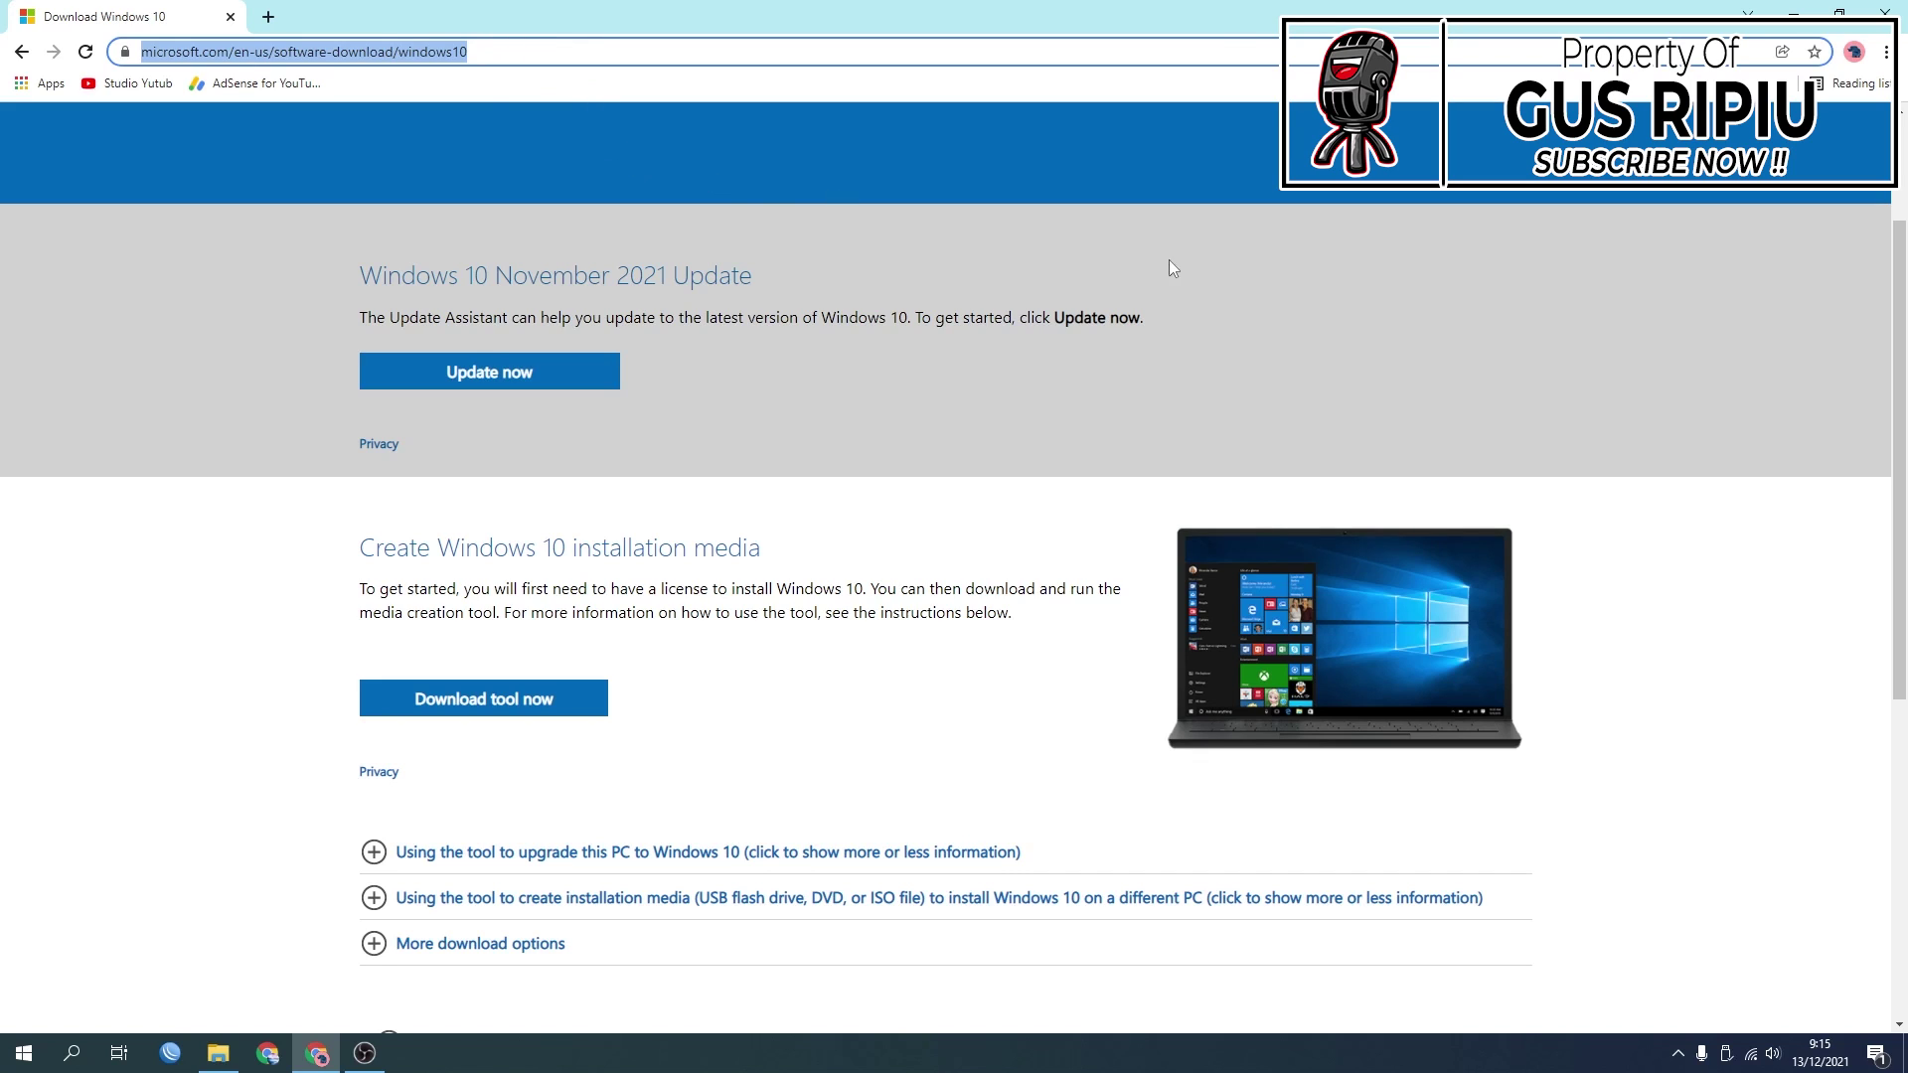
pyautogui.click(1201, 274)
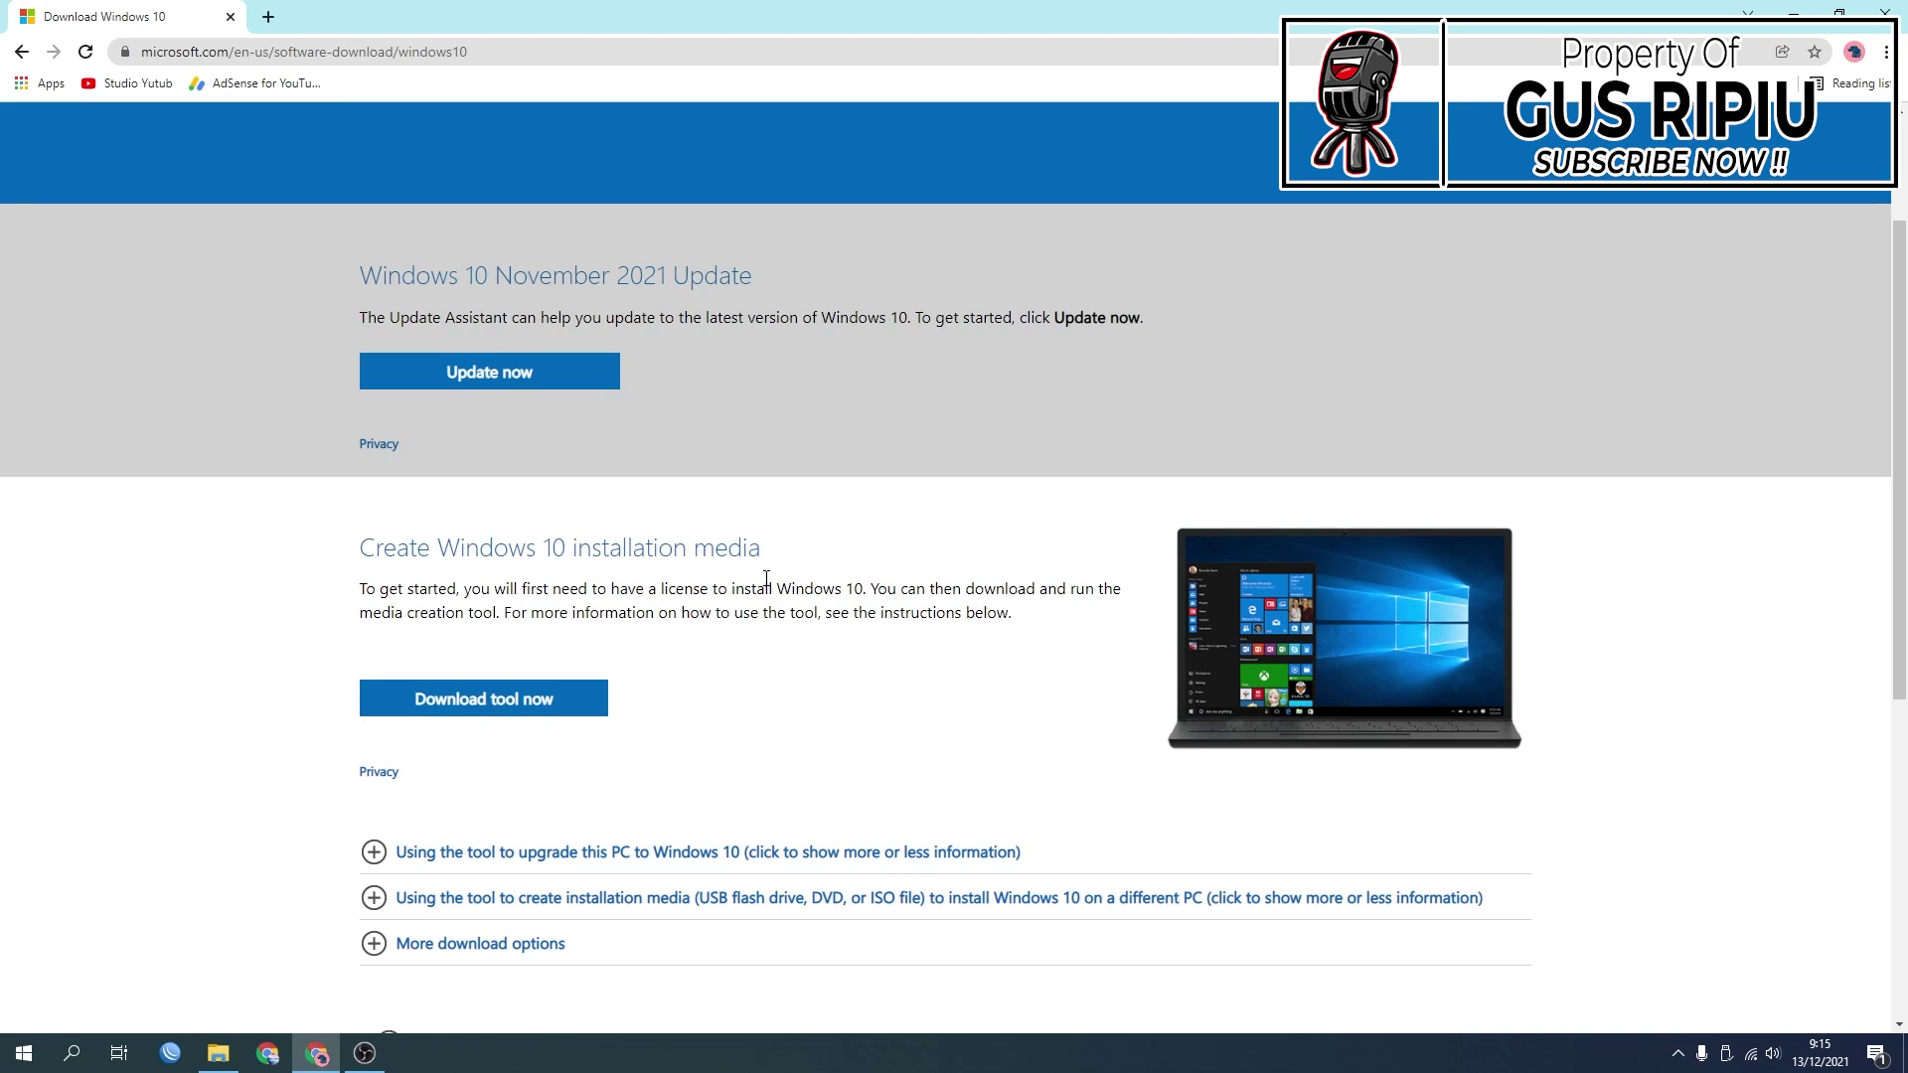
pyautogui.scroll(-1, 768, 581)
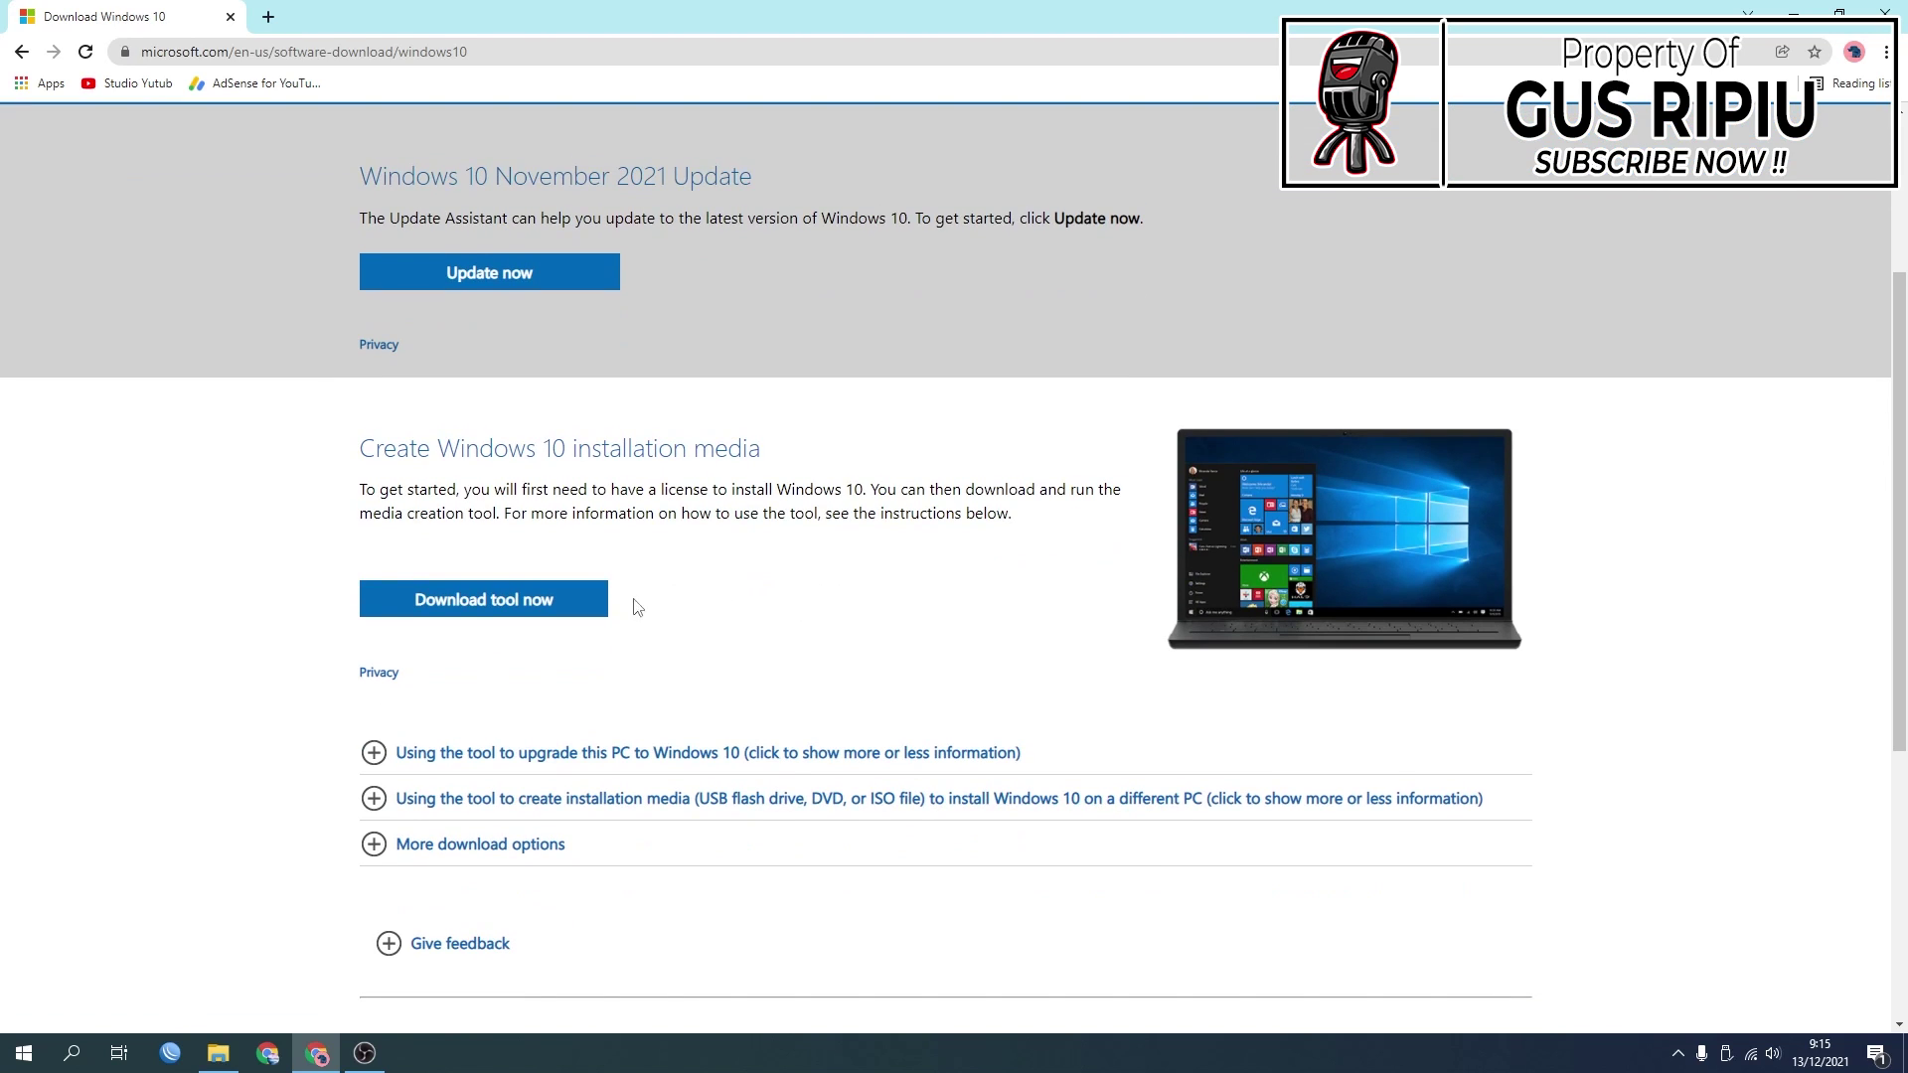
pyautogui.click(574, 609)
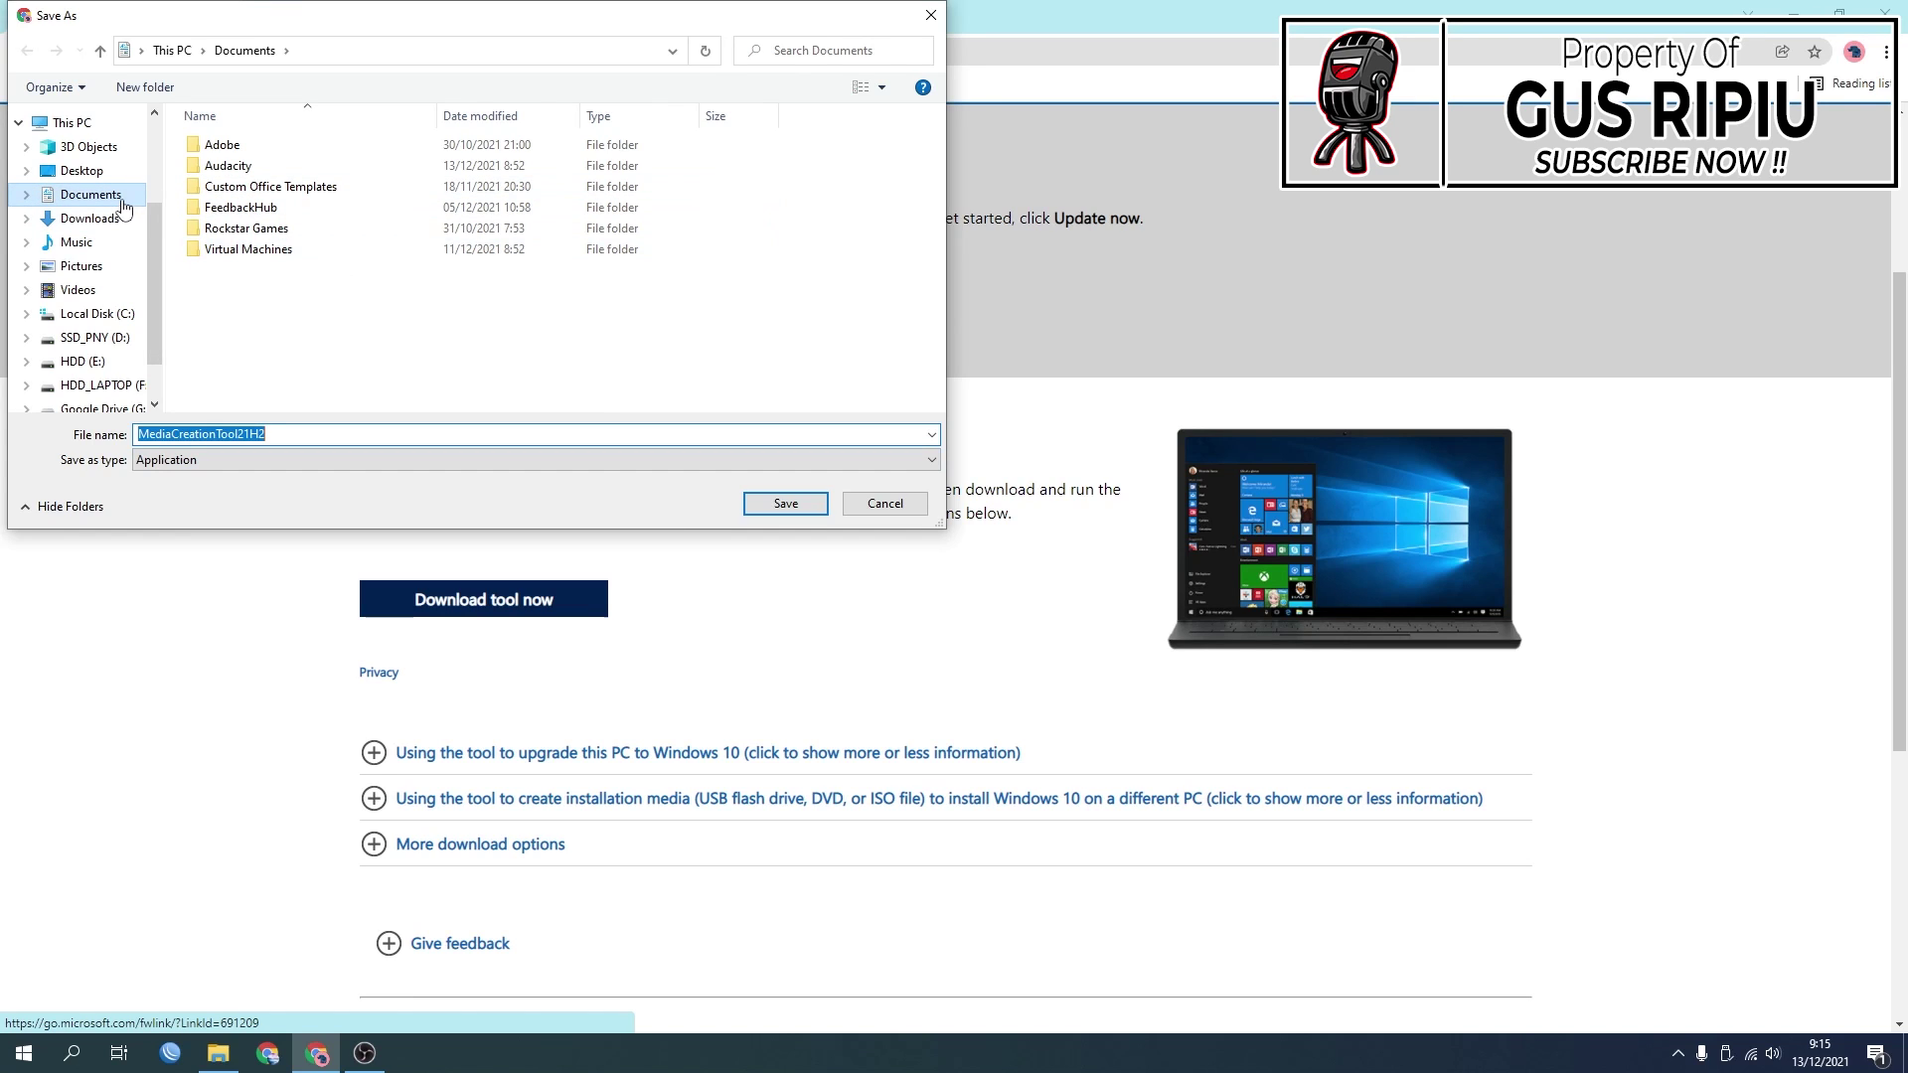
# Save MediaCreationTool21H2 into Documents, then open that folder to check the download.
pyautogui.click(116, 202)
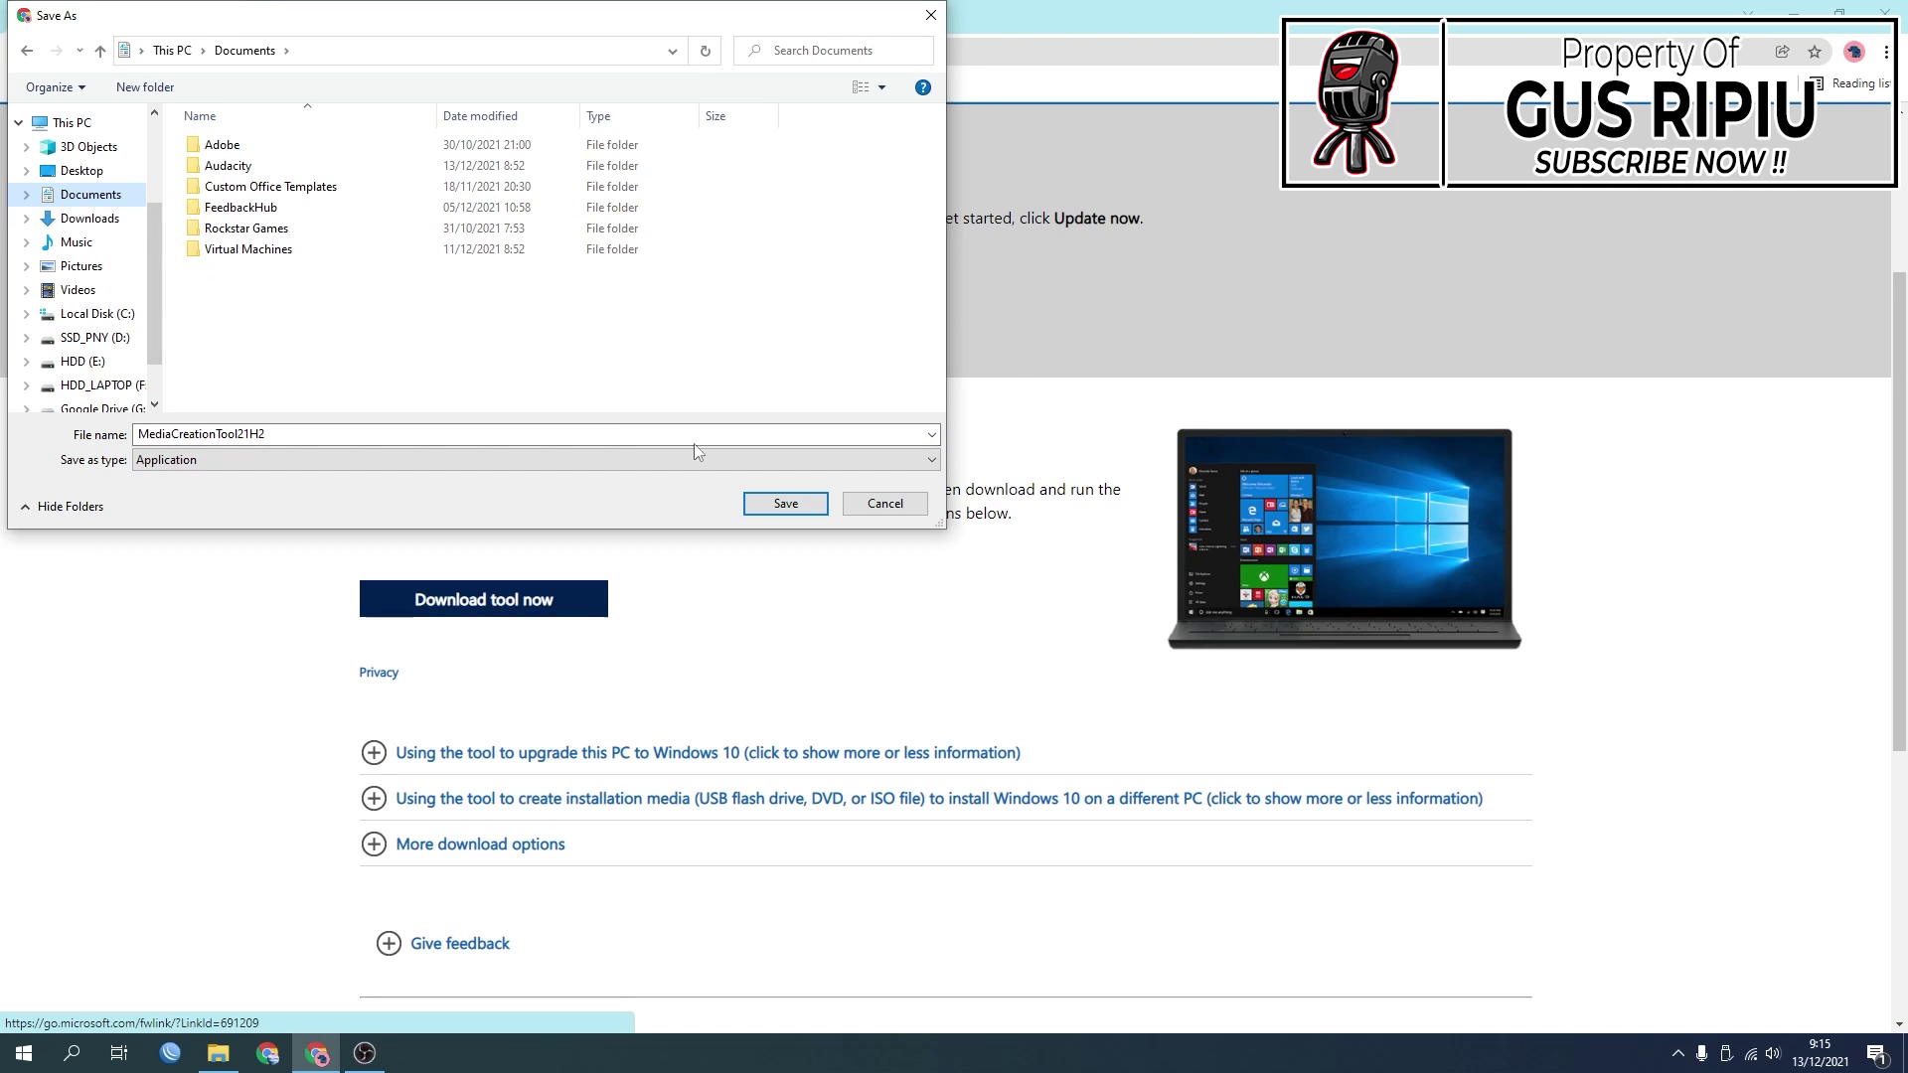
pyautogui.click(812, 512)
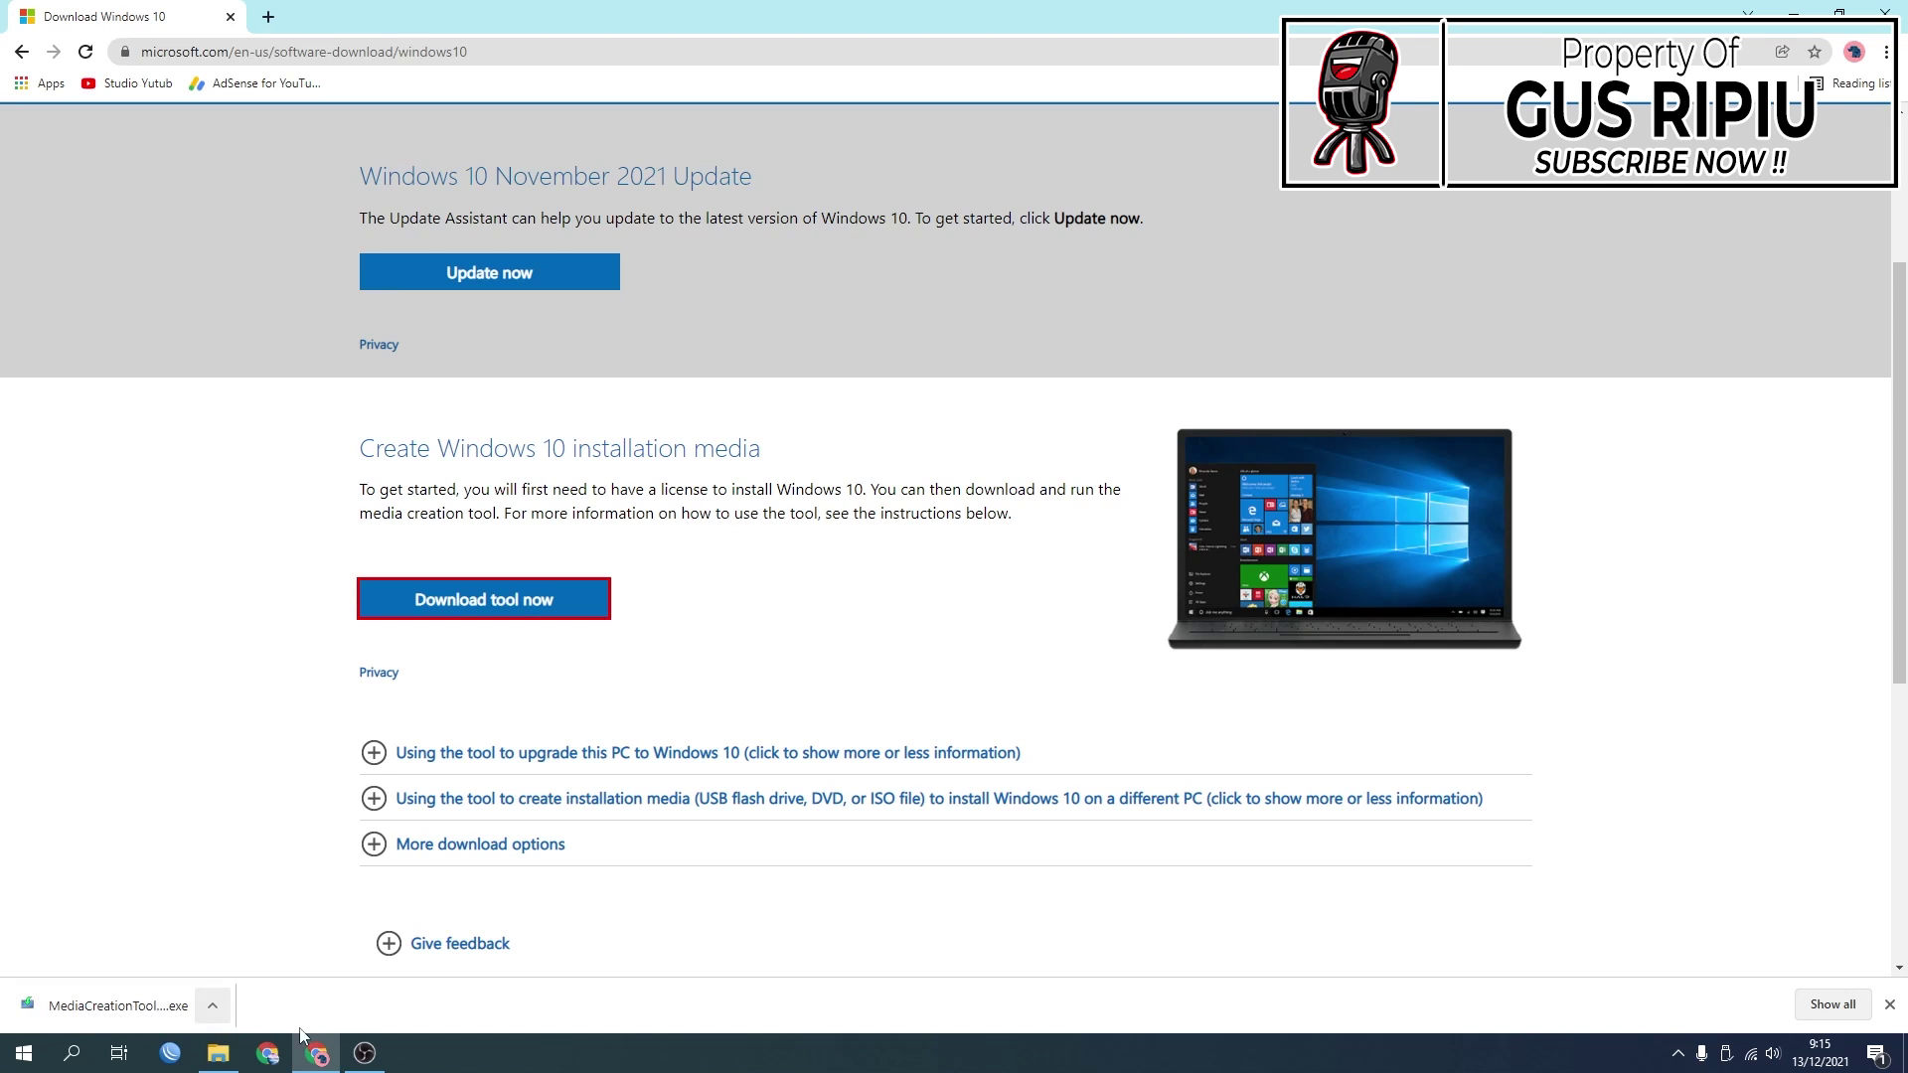
pyautogui.click(230, 1061)
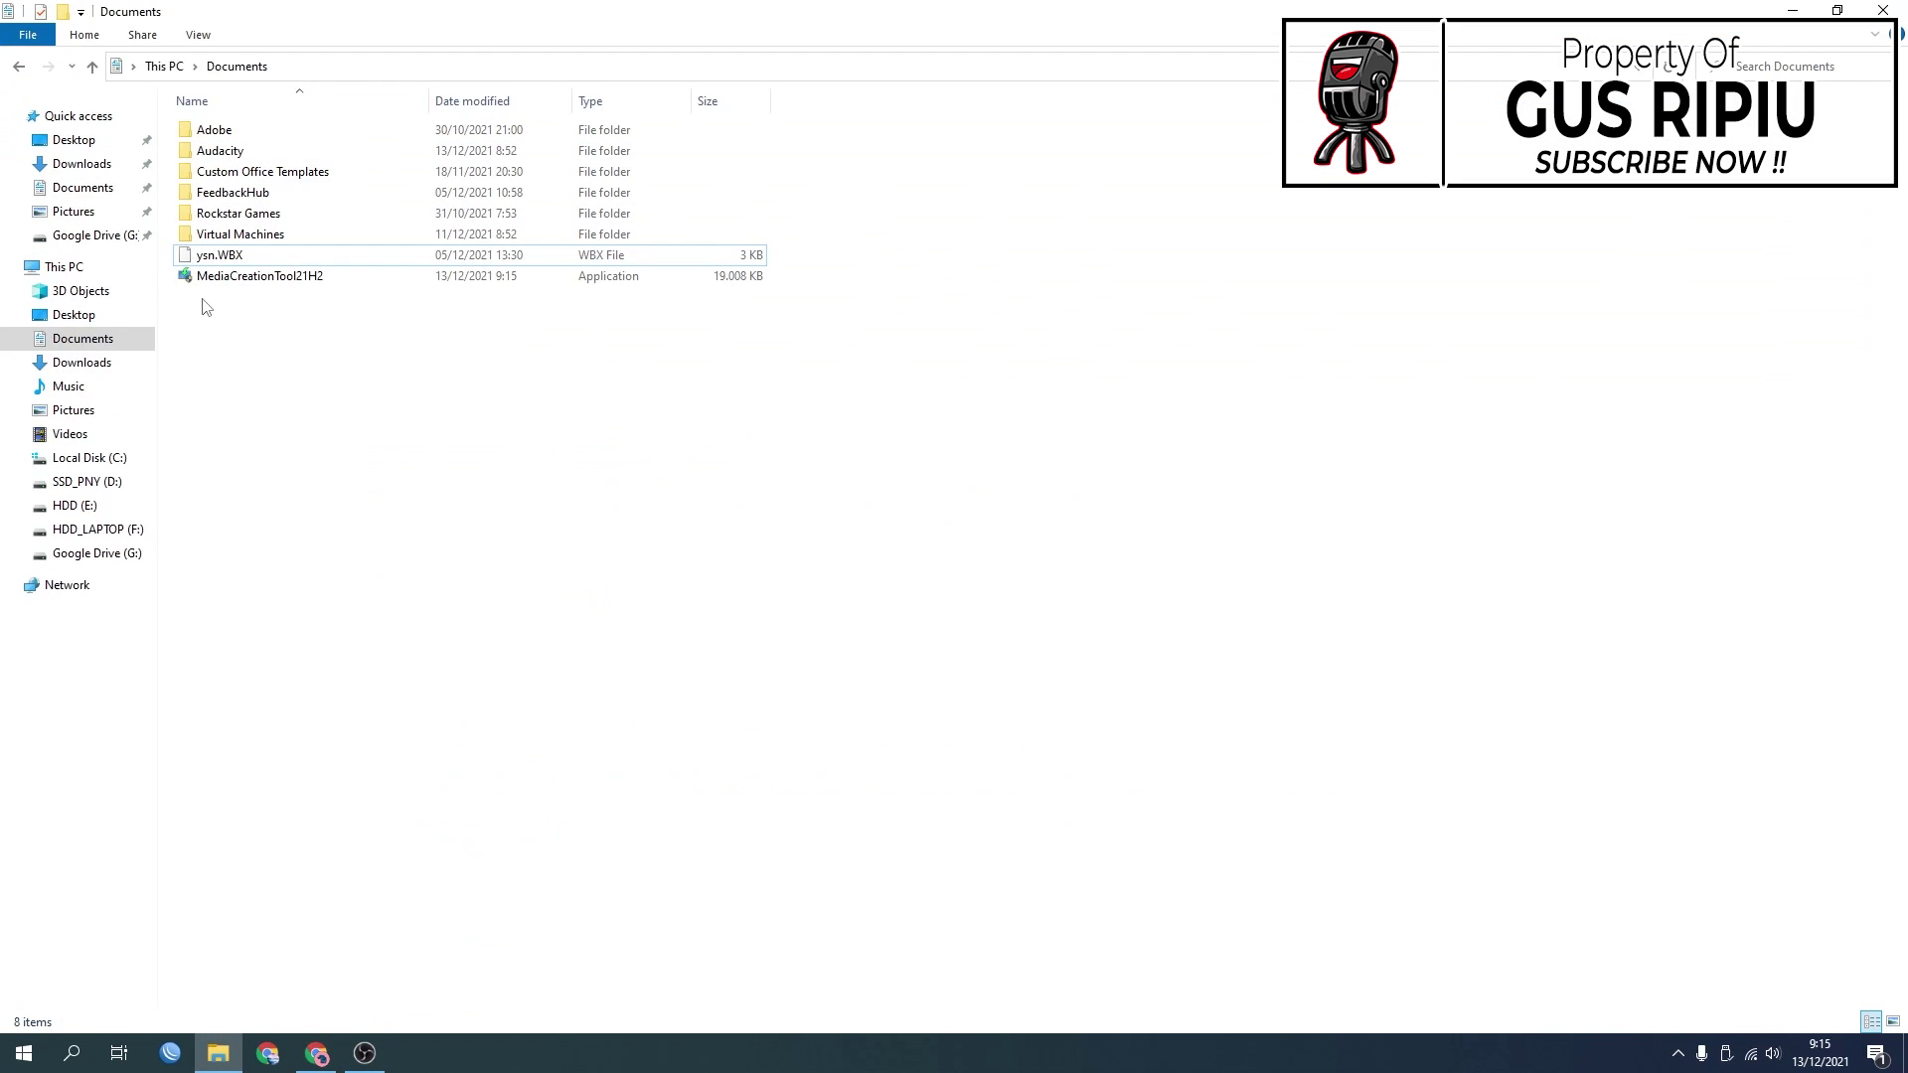
# Check the Documents folder in File Explorer, then return to Chrome's Download Windows 10 page.
pyautogui.rightClick(311, 620)
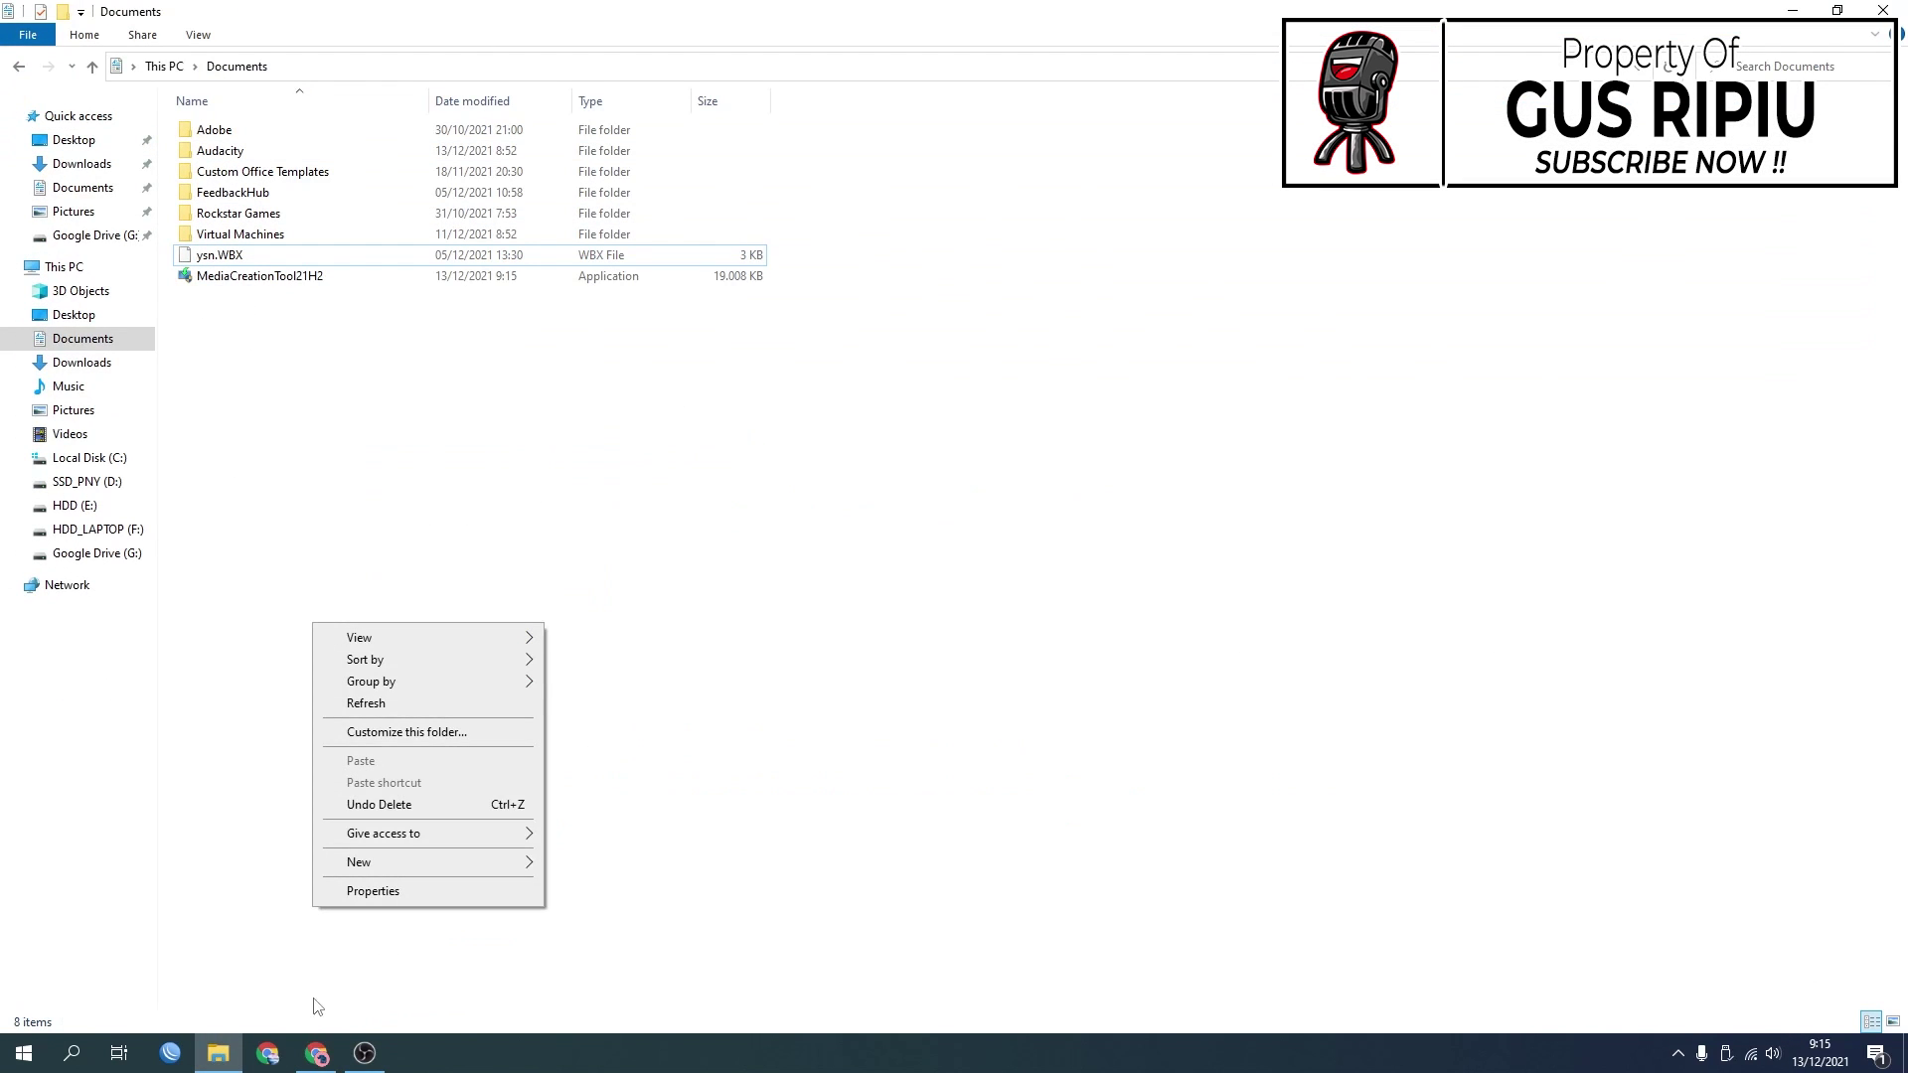
pyautogui.click(316, 1053)
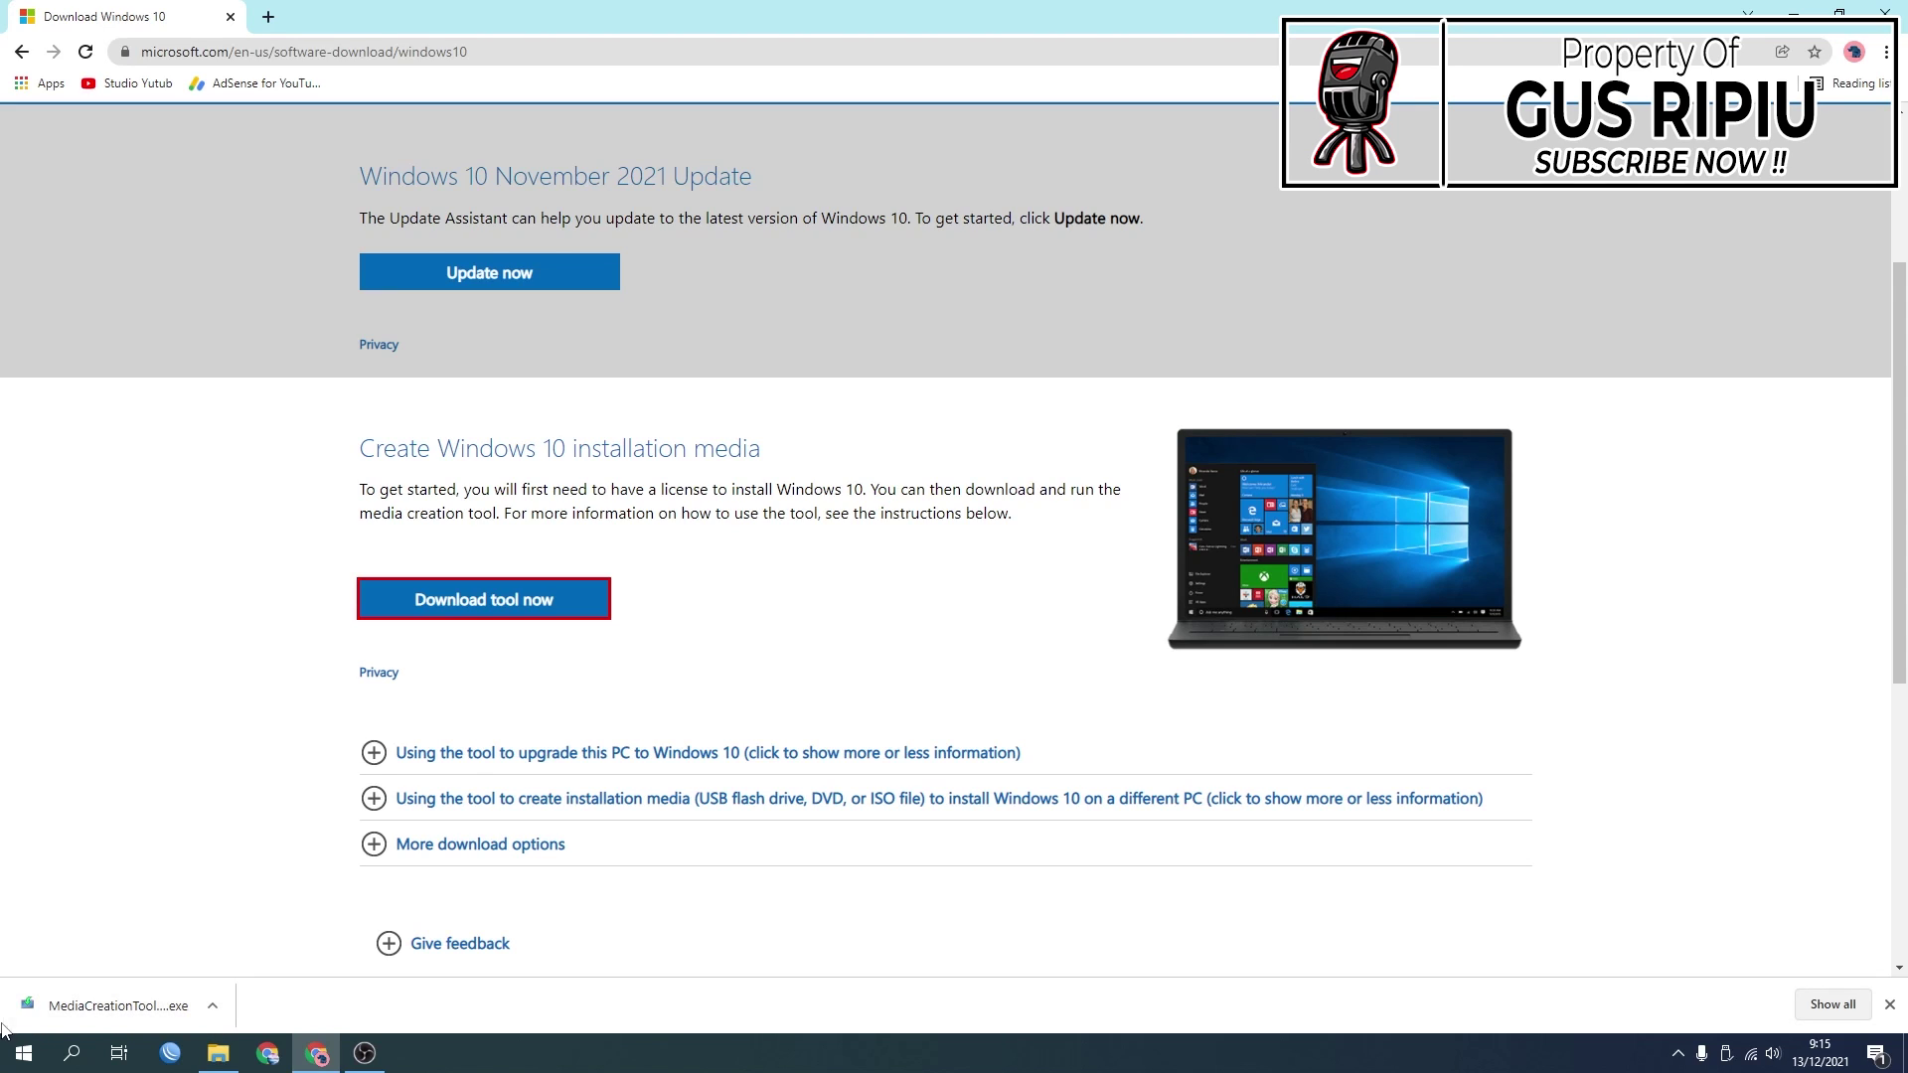
# Run MediaCreationTool21H2 from Chrome's download bar to bring up Windows 10 Setup's license terms.
pyautogui.click(119, 1006)
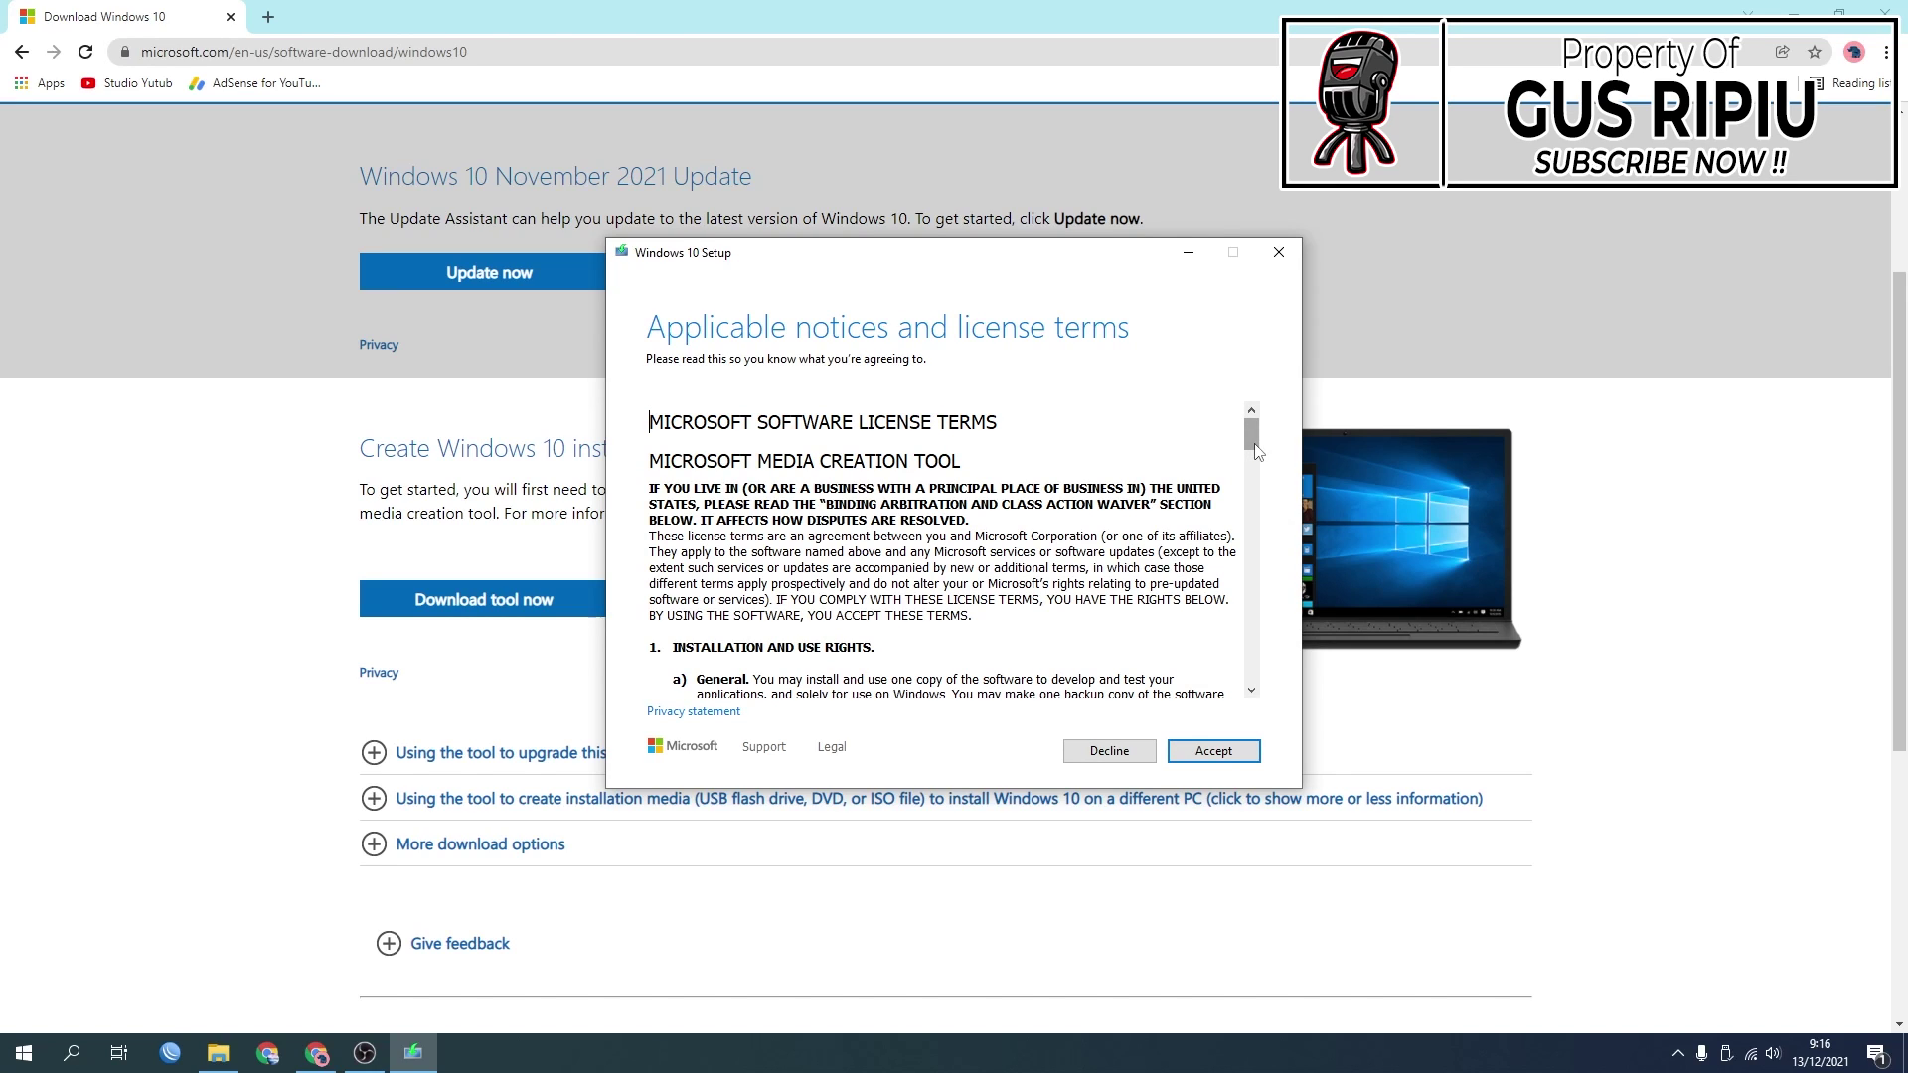
# Scroll through the Windows 10 license terms and accept them.
pyautogui.moveTo(1255, 447); pyautogui.dragTo(1254, 465)
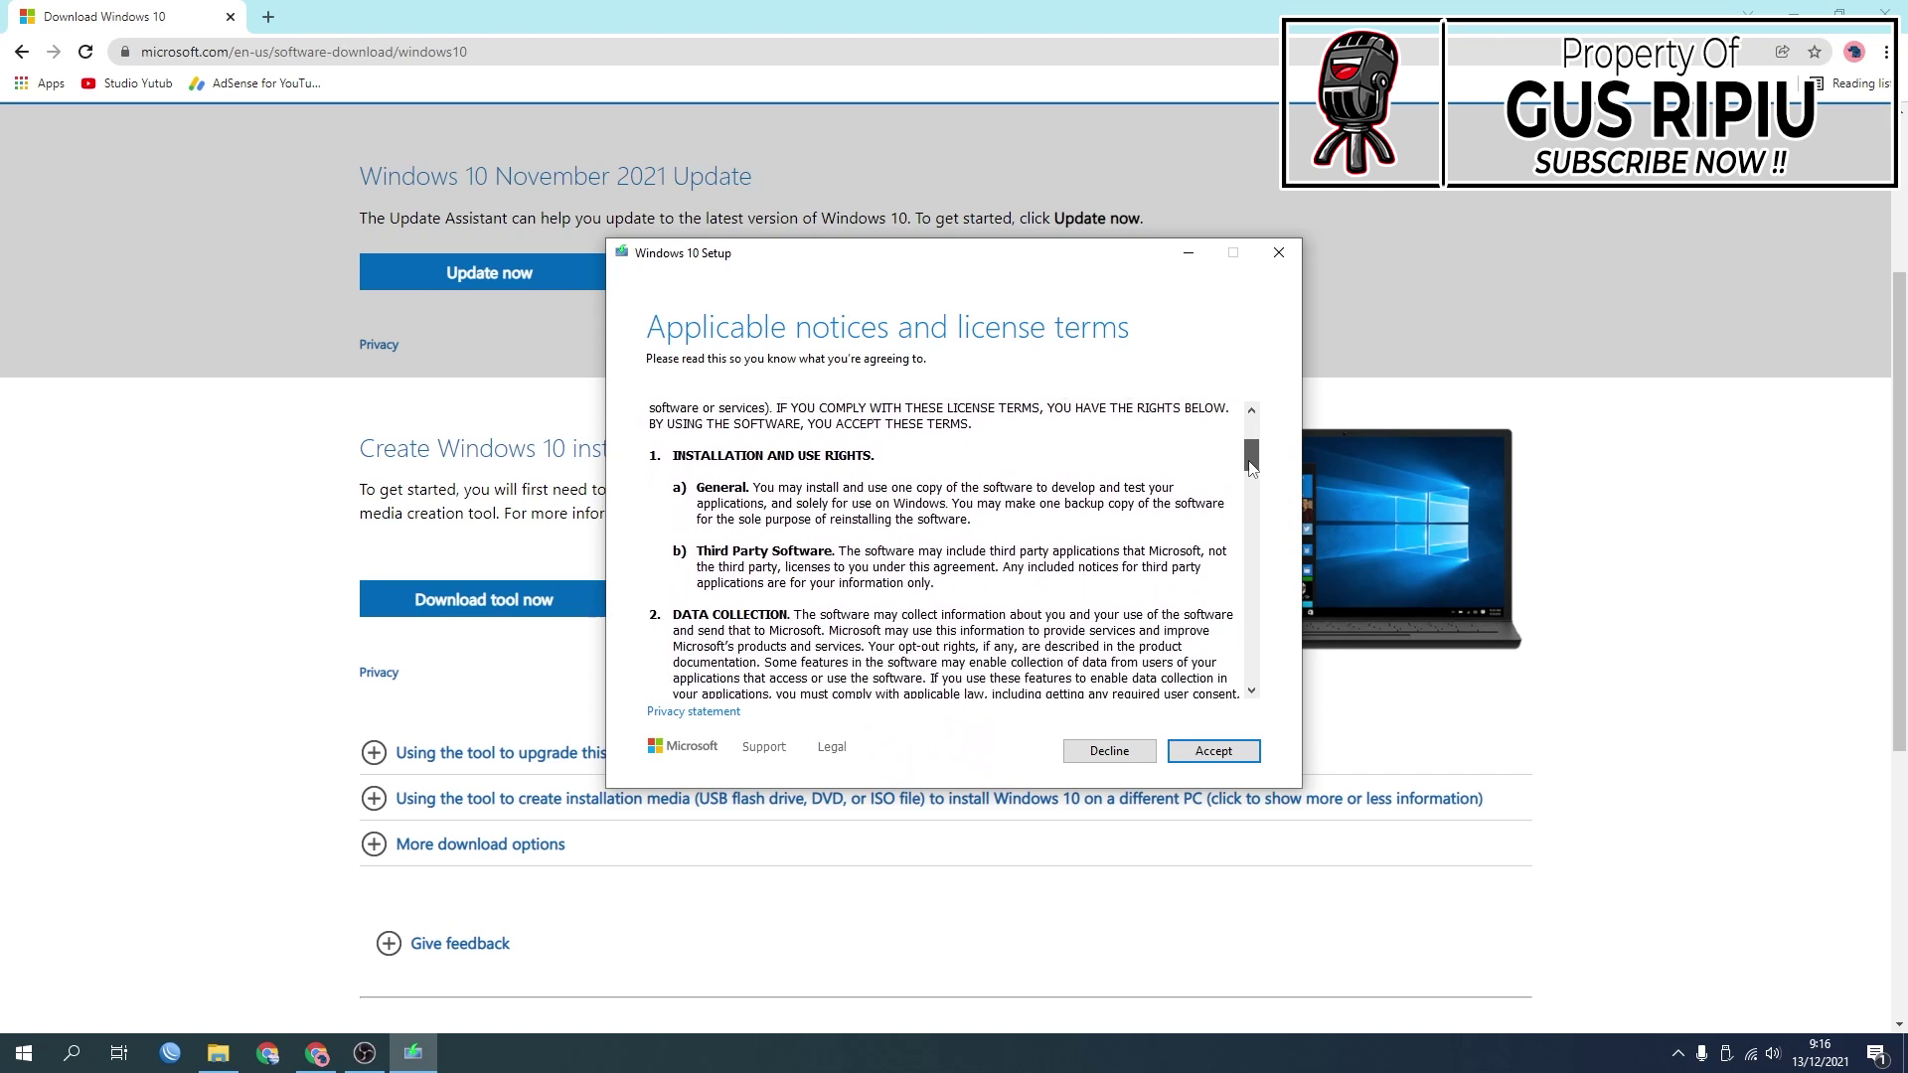
pyautogui.moveTo(1250, 467); pyautogui.dragTo(1248, 685)
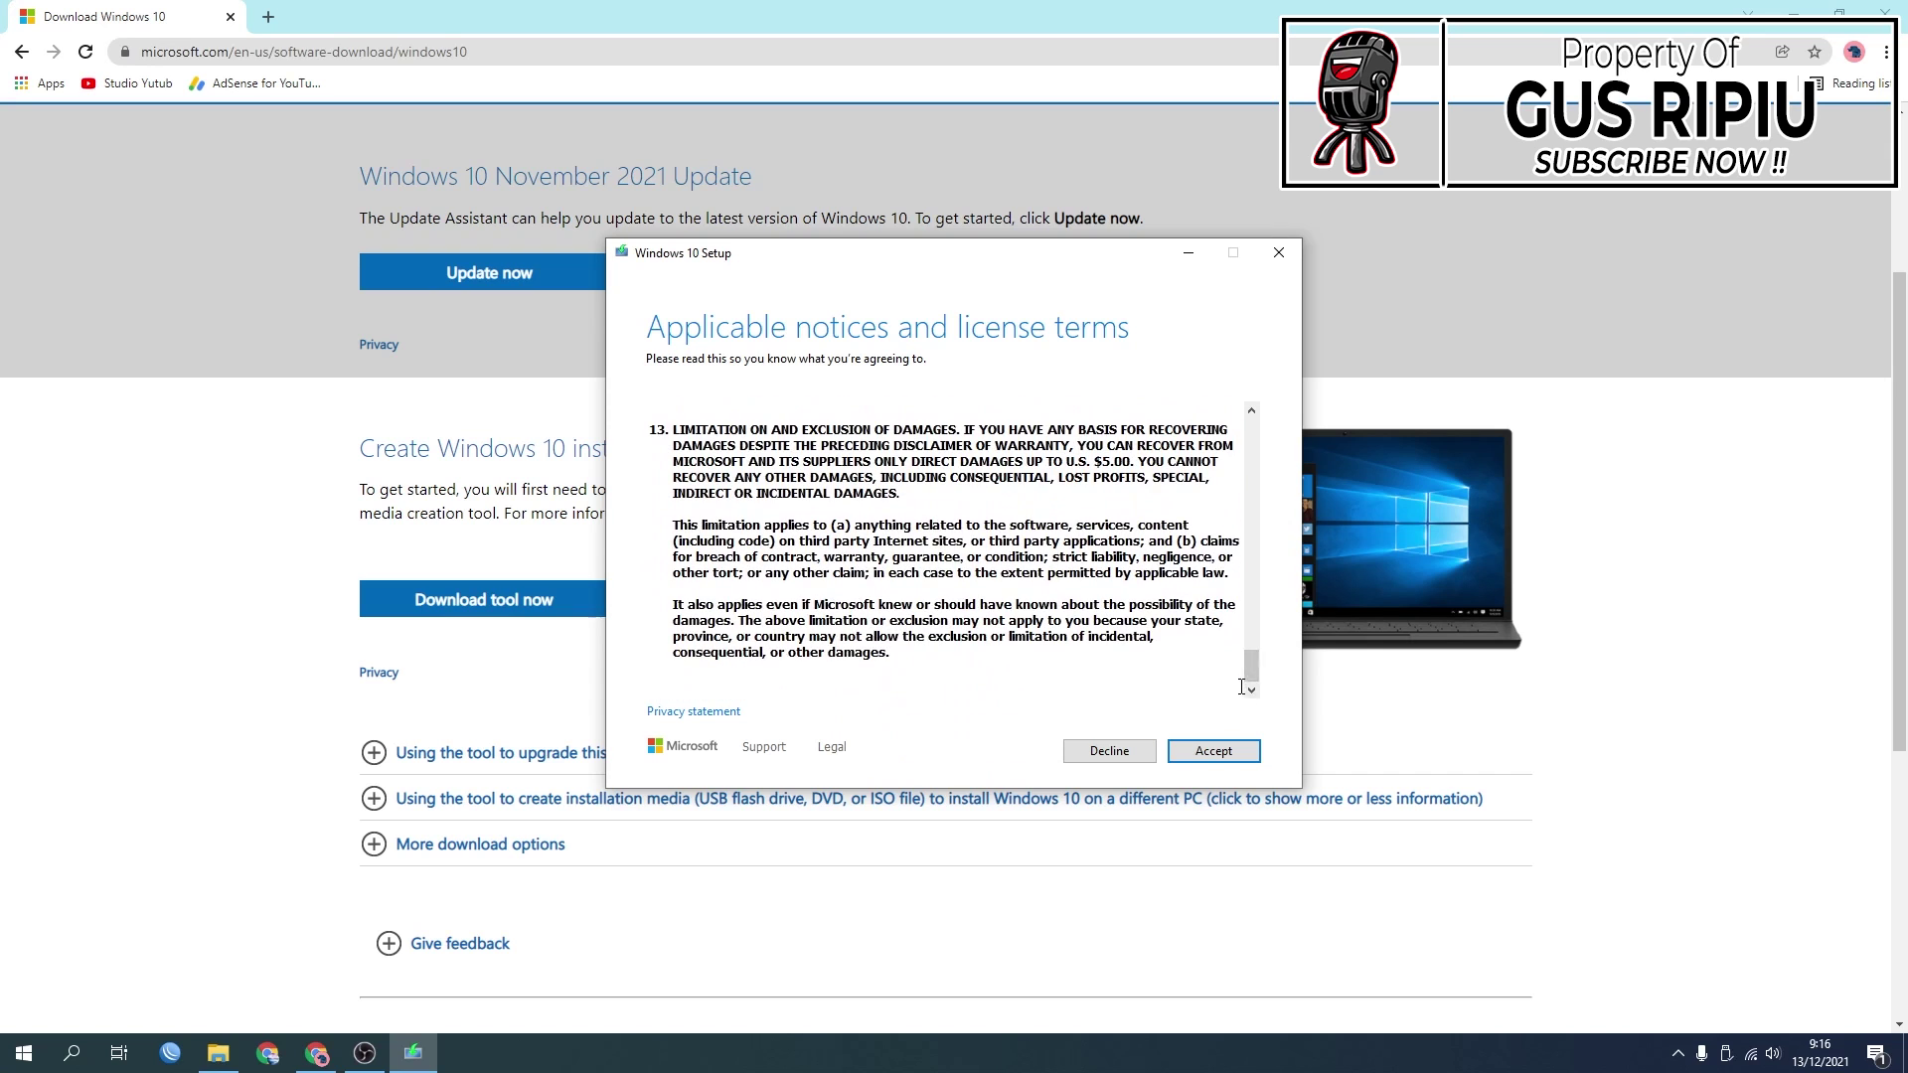
pyautogui.click(1252, 758)
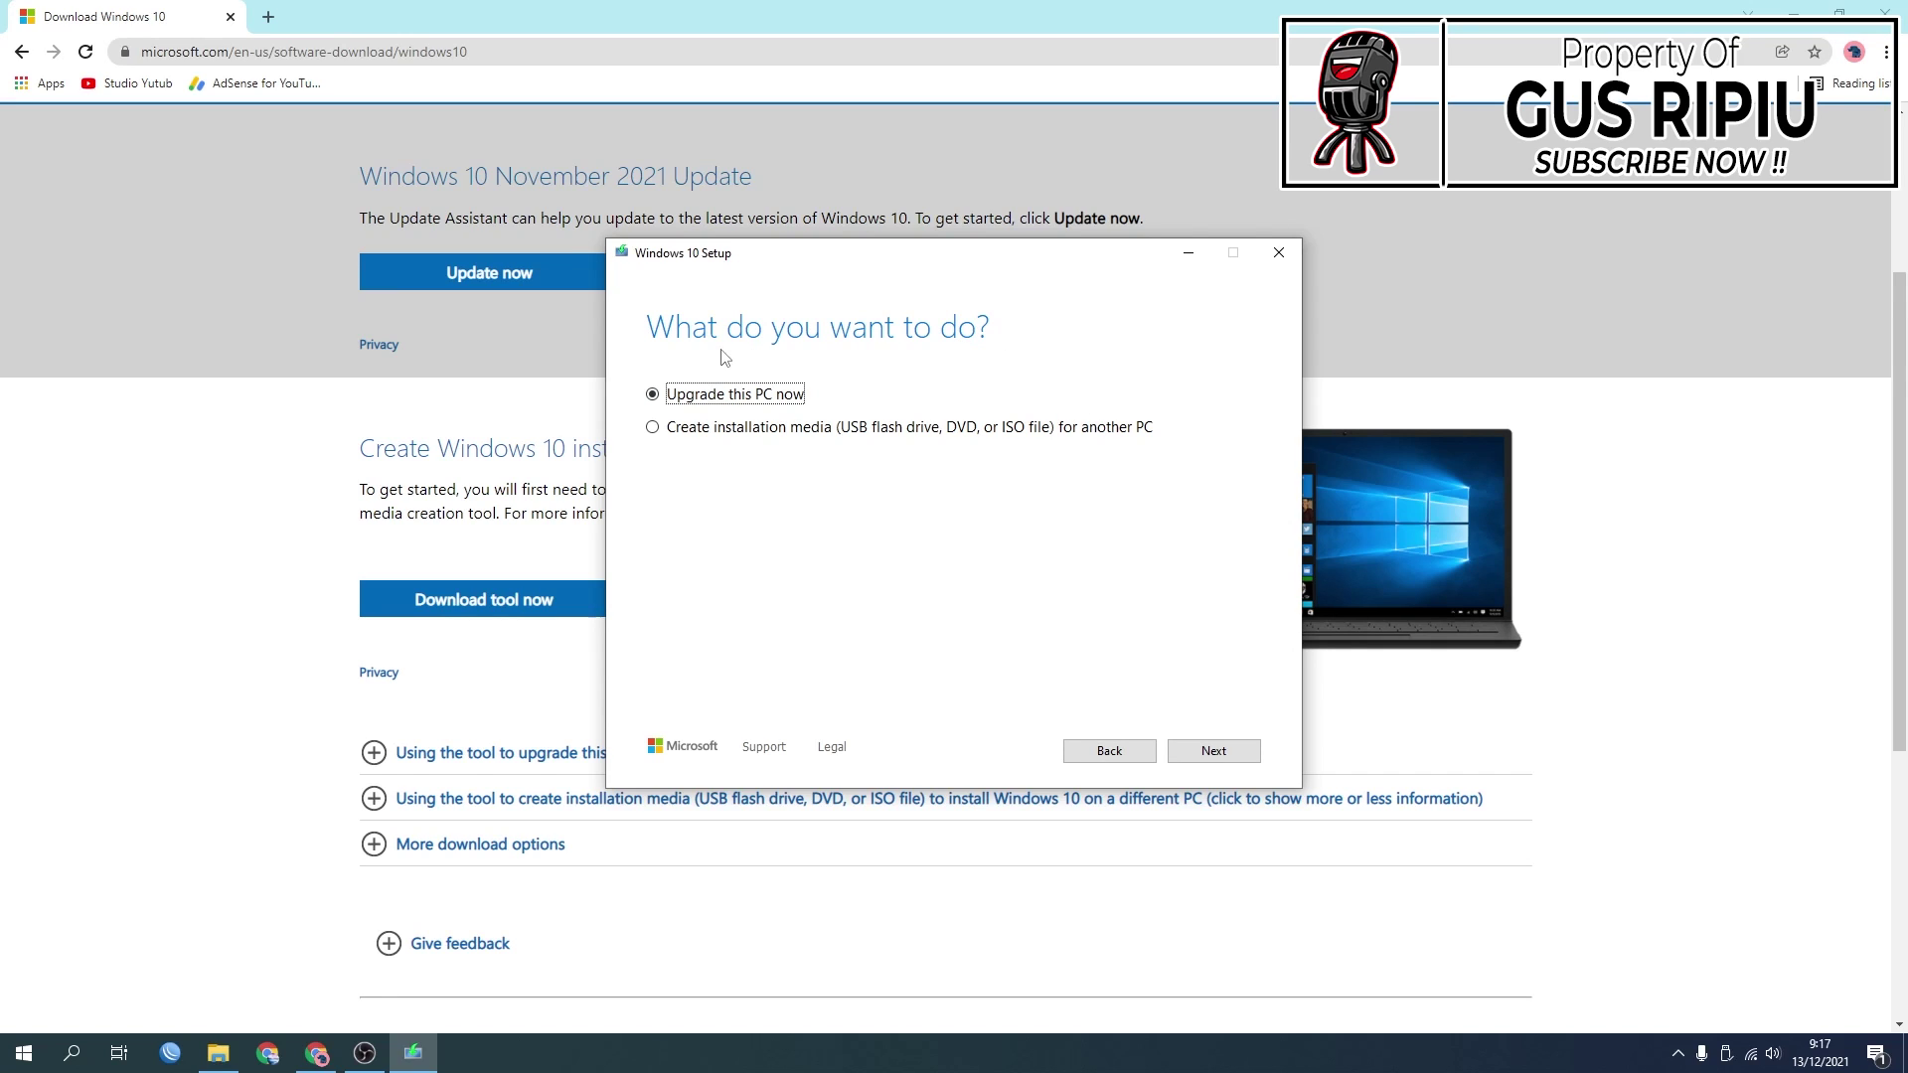
# Choose 'Create installation media for another PC' and continue to language and edition options.
pyautogui.click(655, 434)
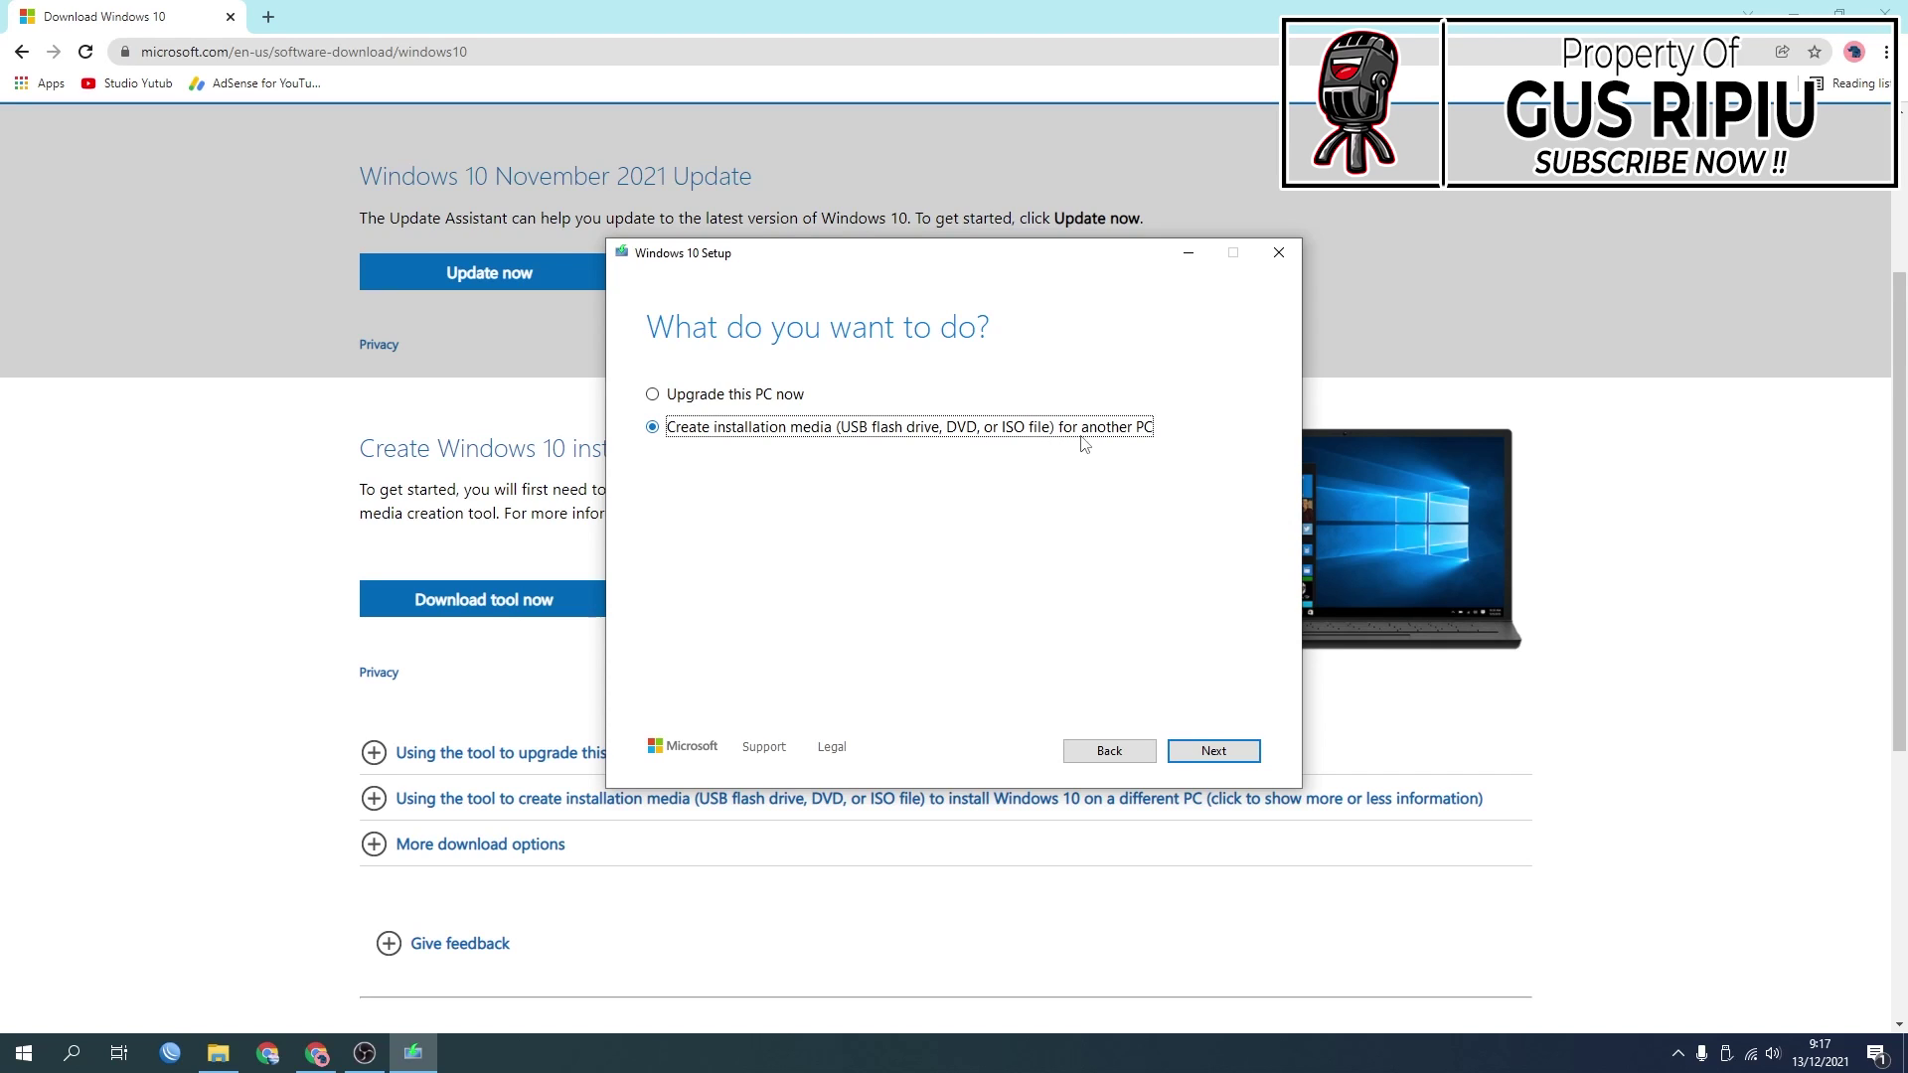
pyautogui.click(1237, 758)
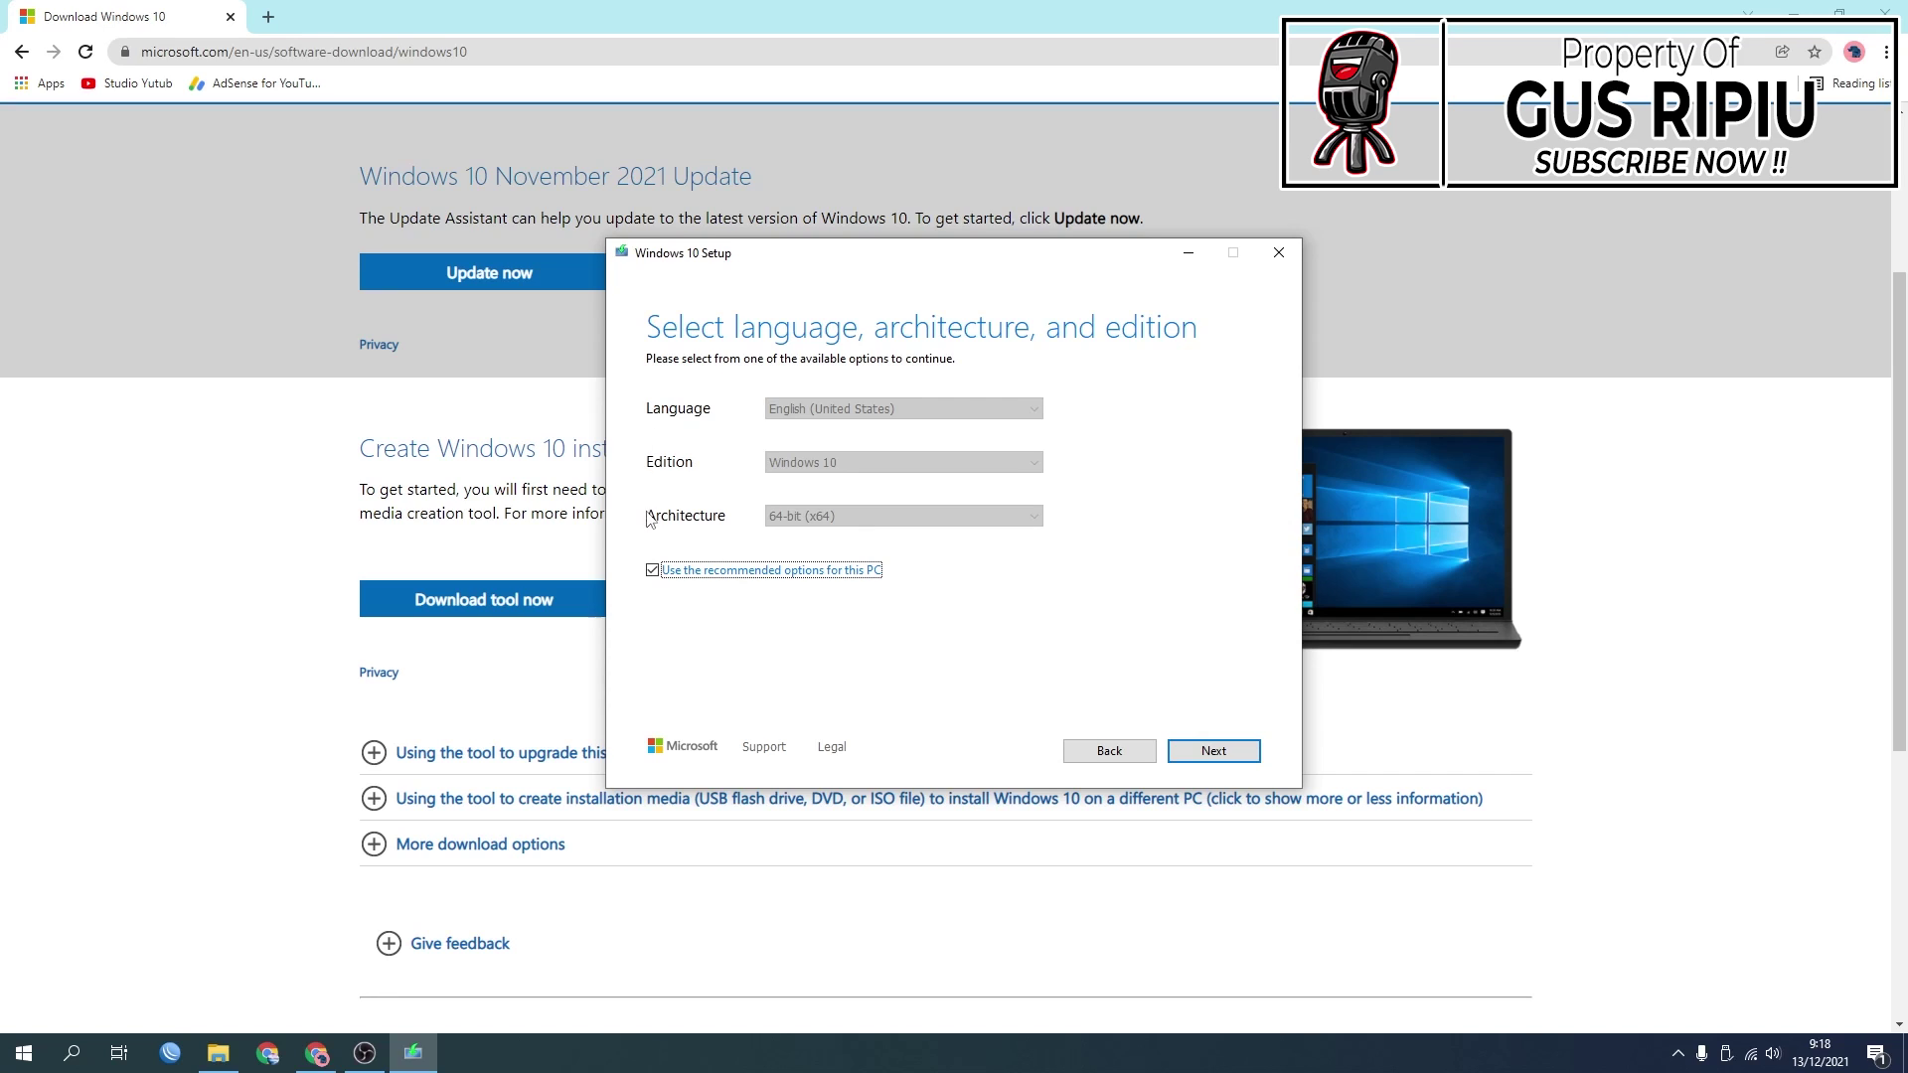
pyautogui.click(652, 570)
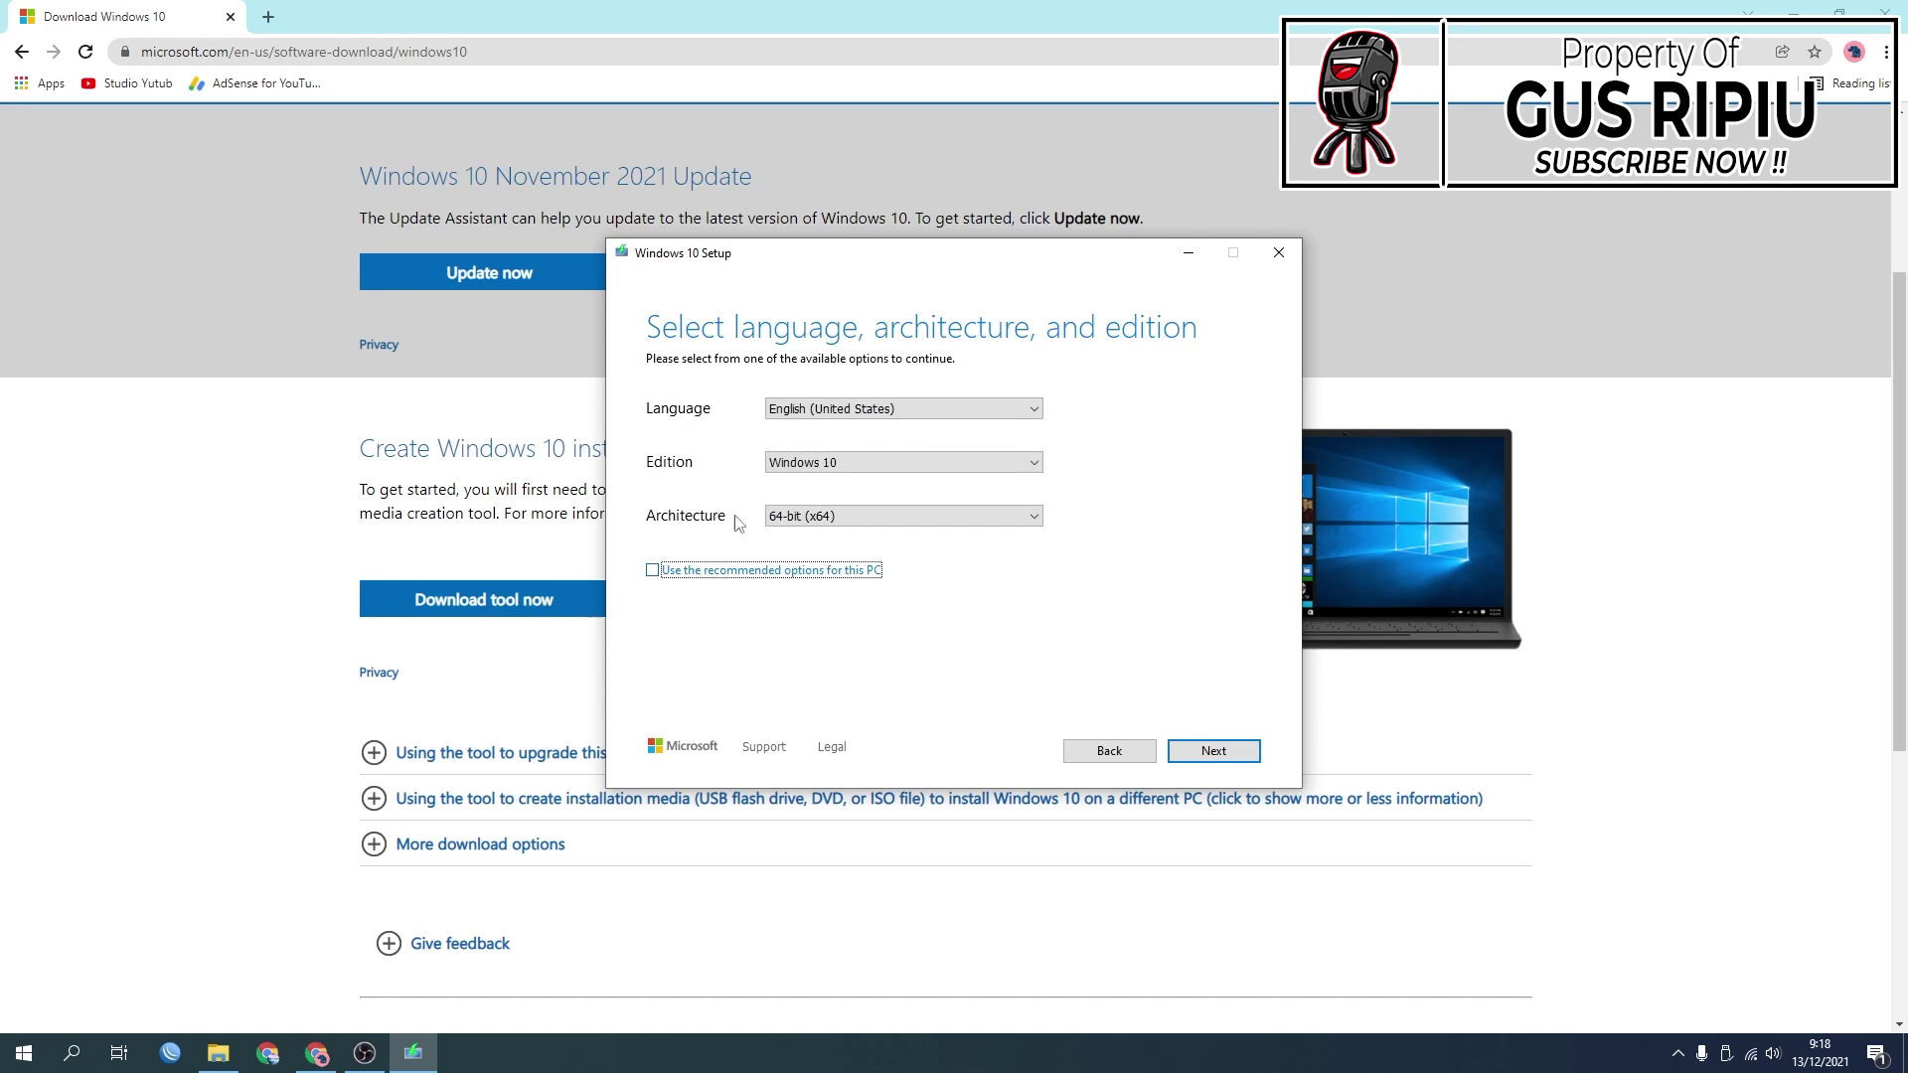
pyautogui.click(829, 409)
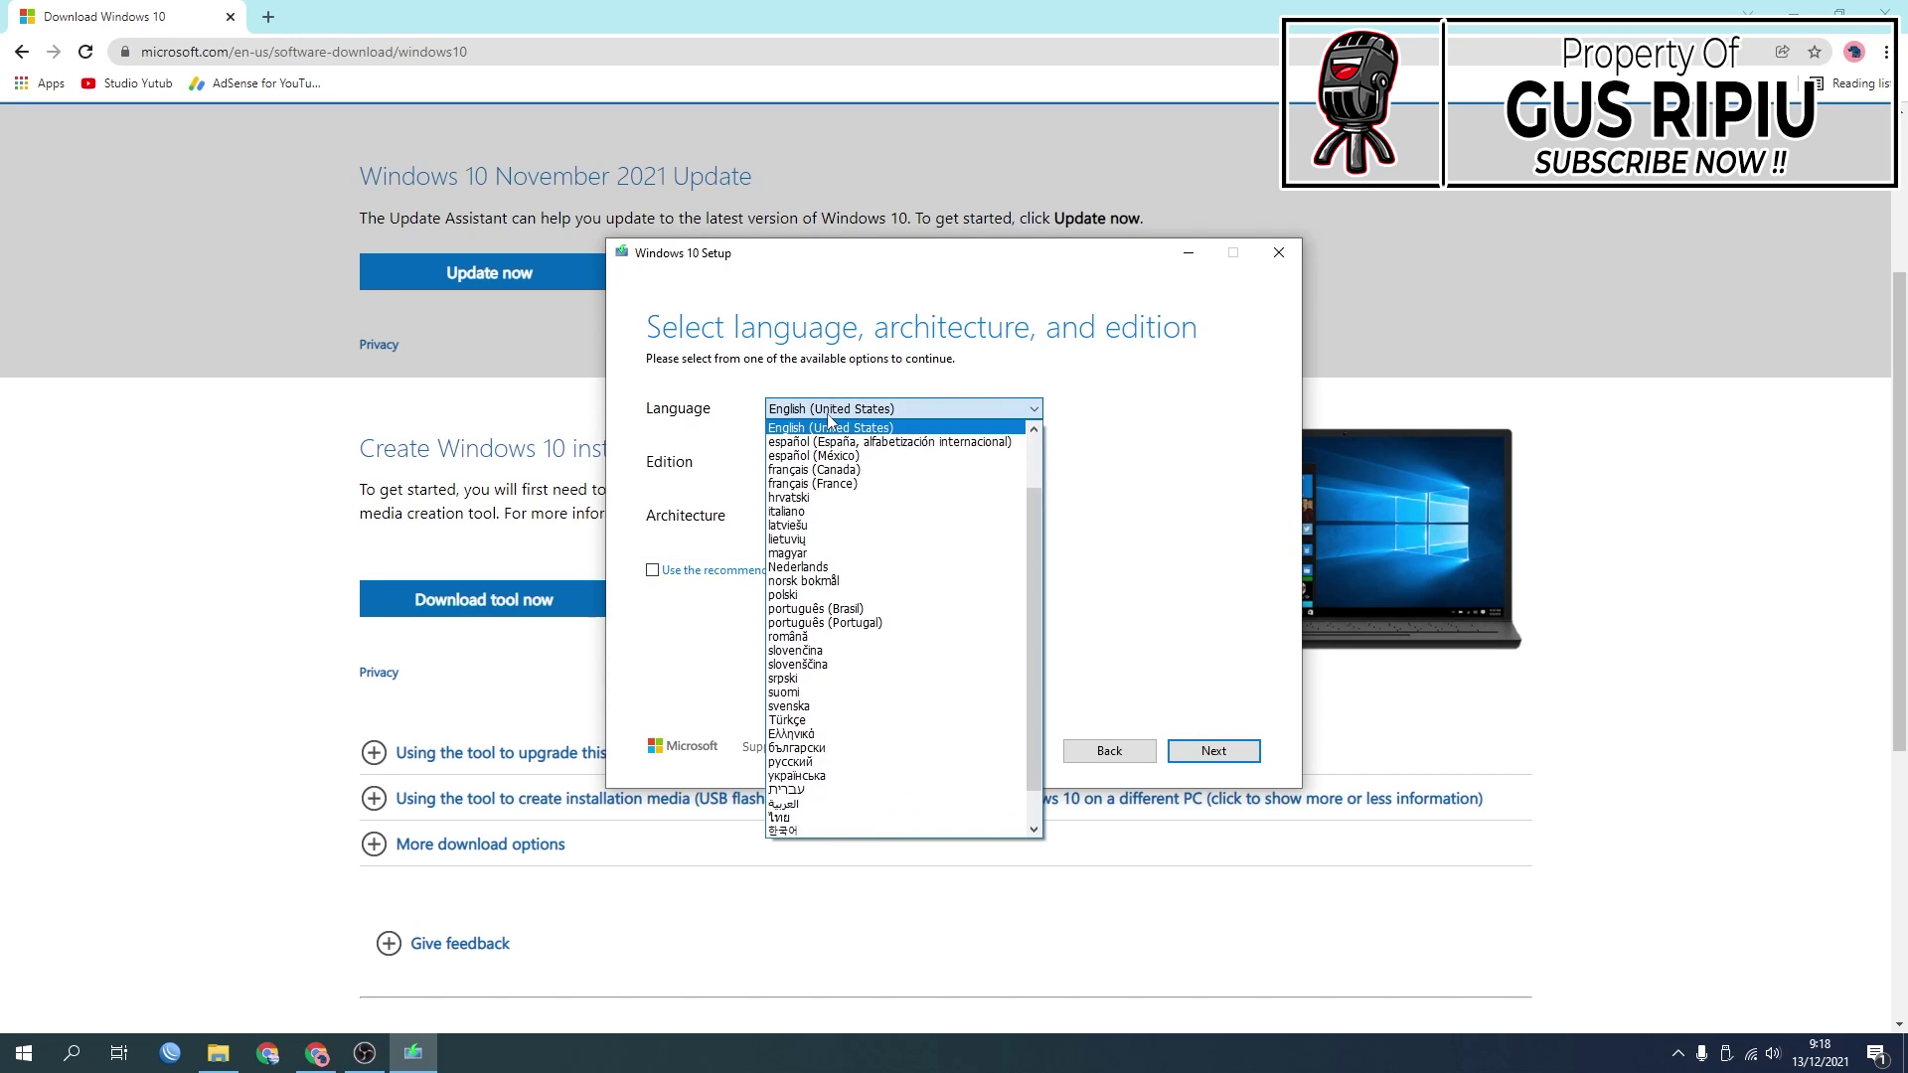
pyautogui.scroll(-1, 840, 626)
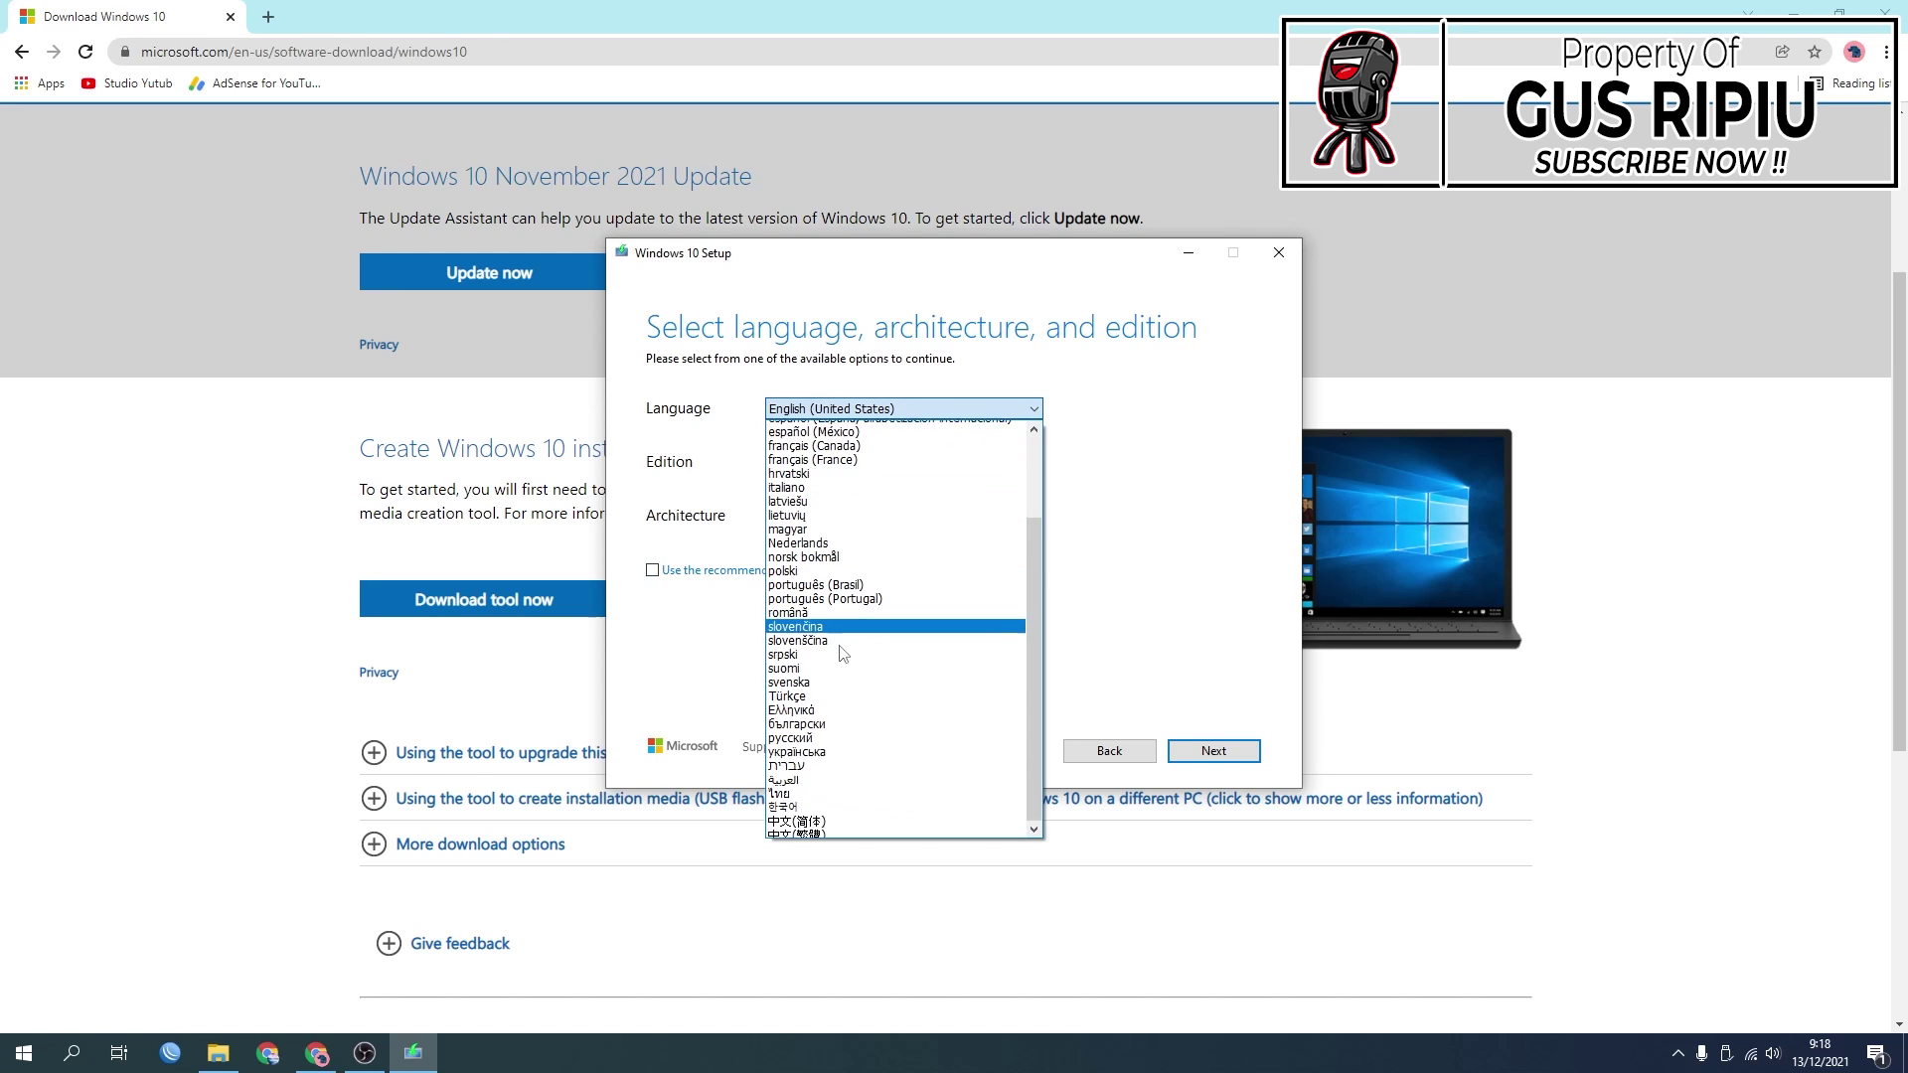
pyautogui.scroll(3, 839, 654)
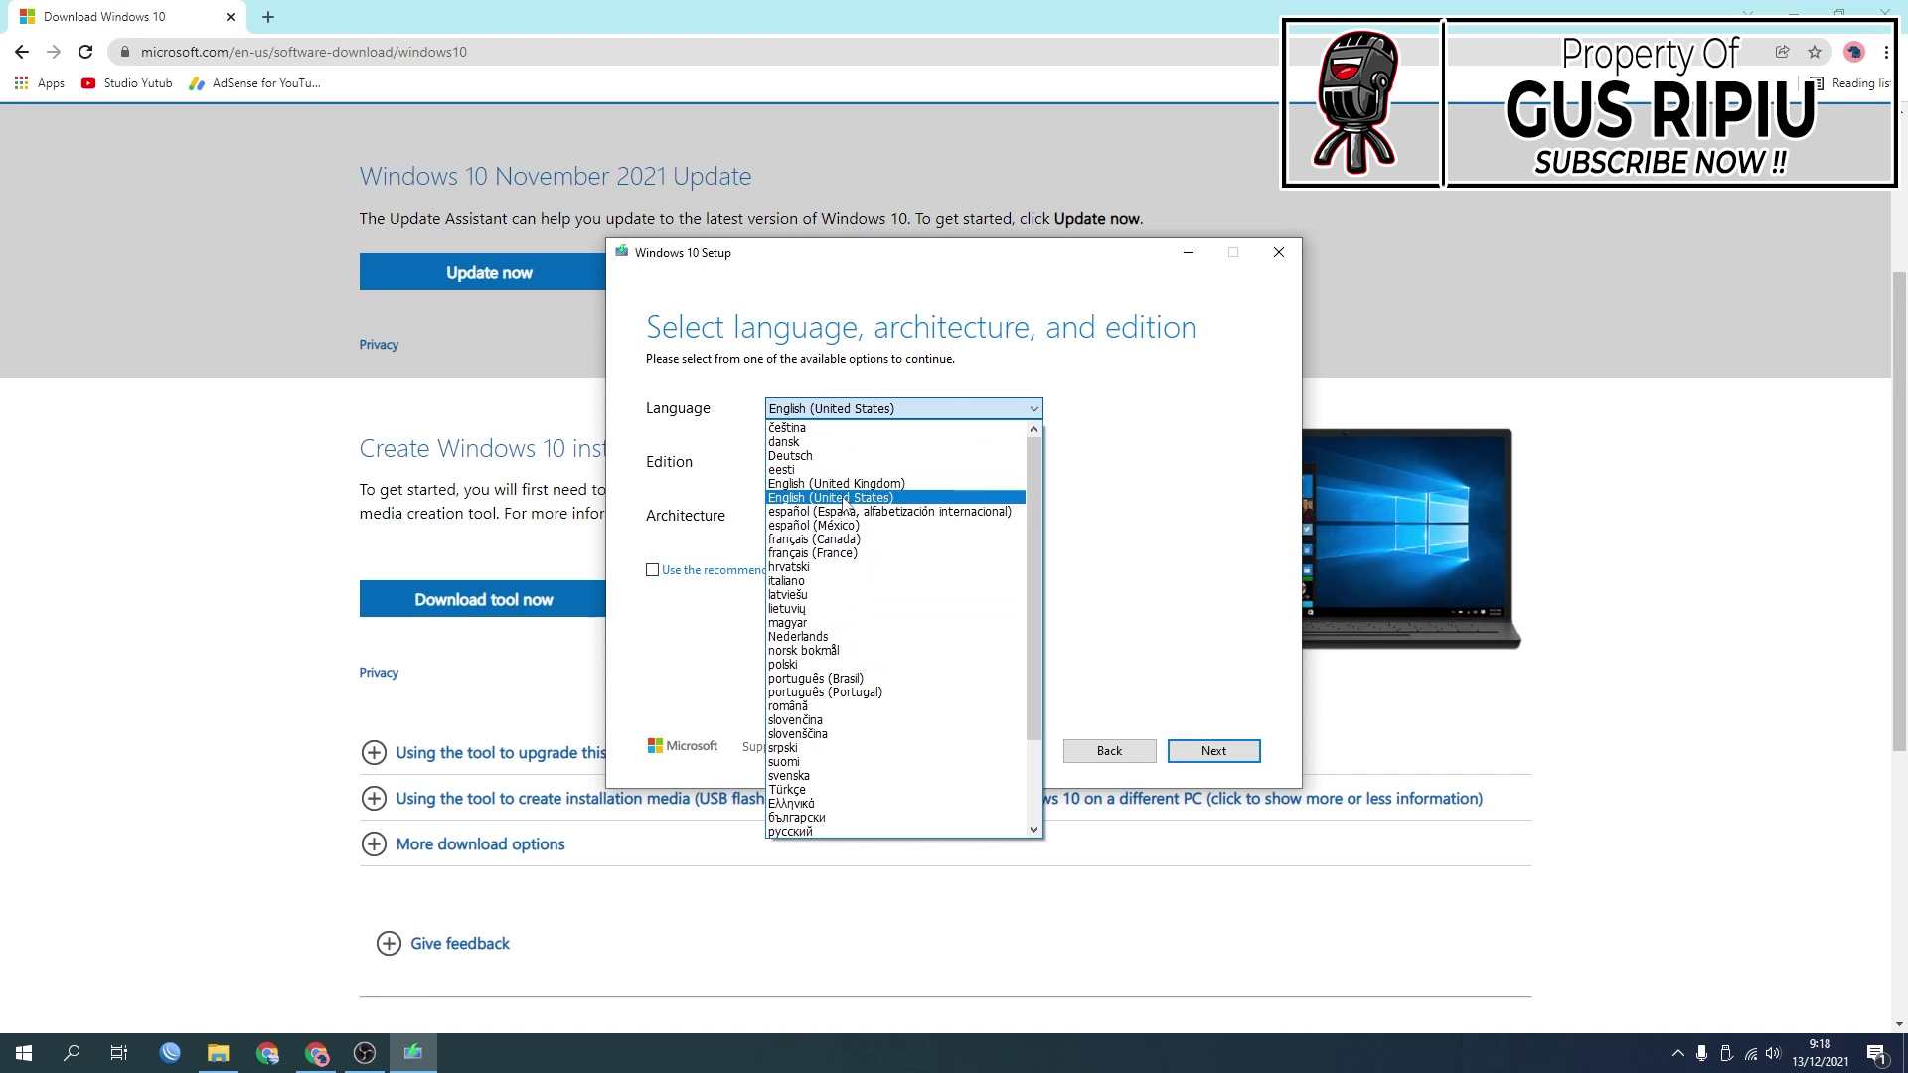
pyautogui.click(900, 498)
pyautogui.click(907, 465)
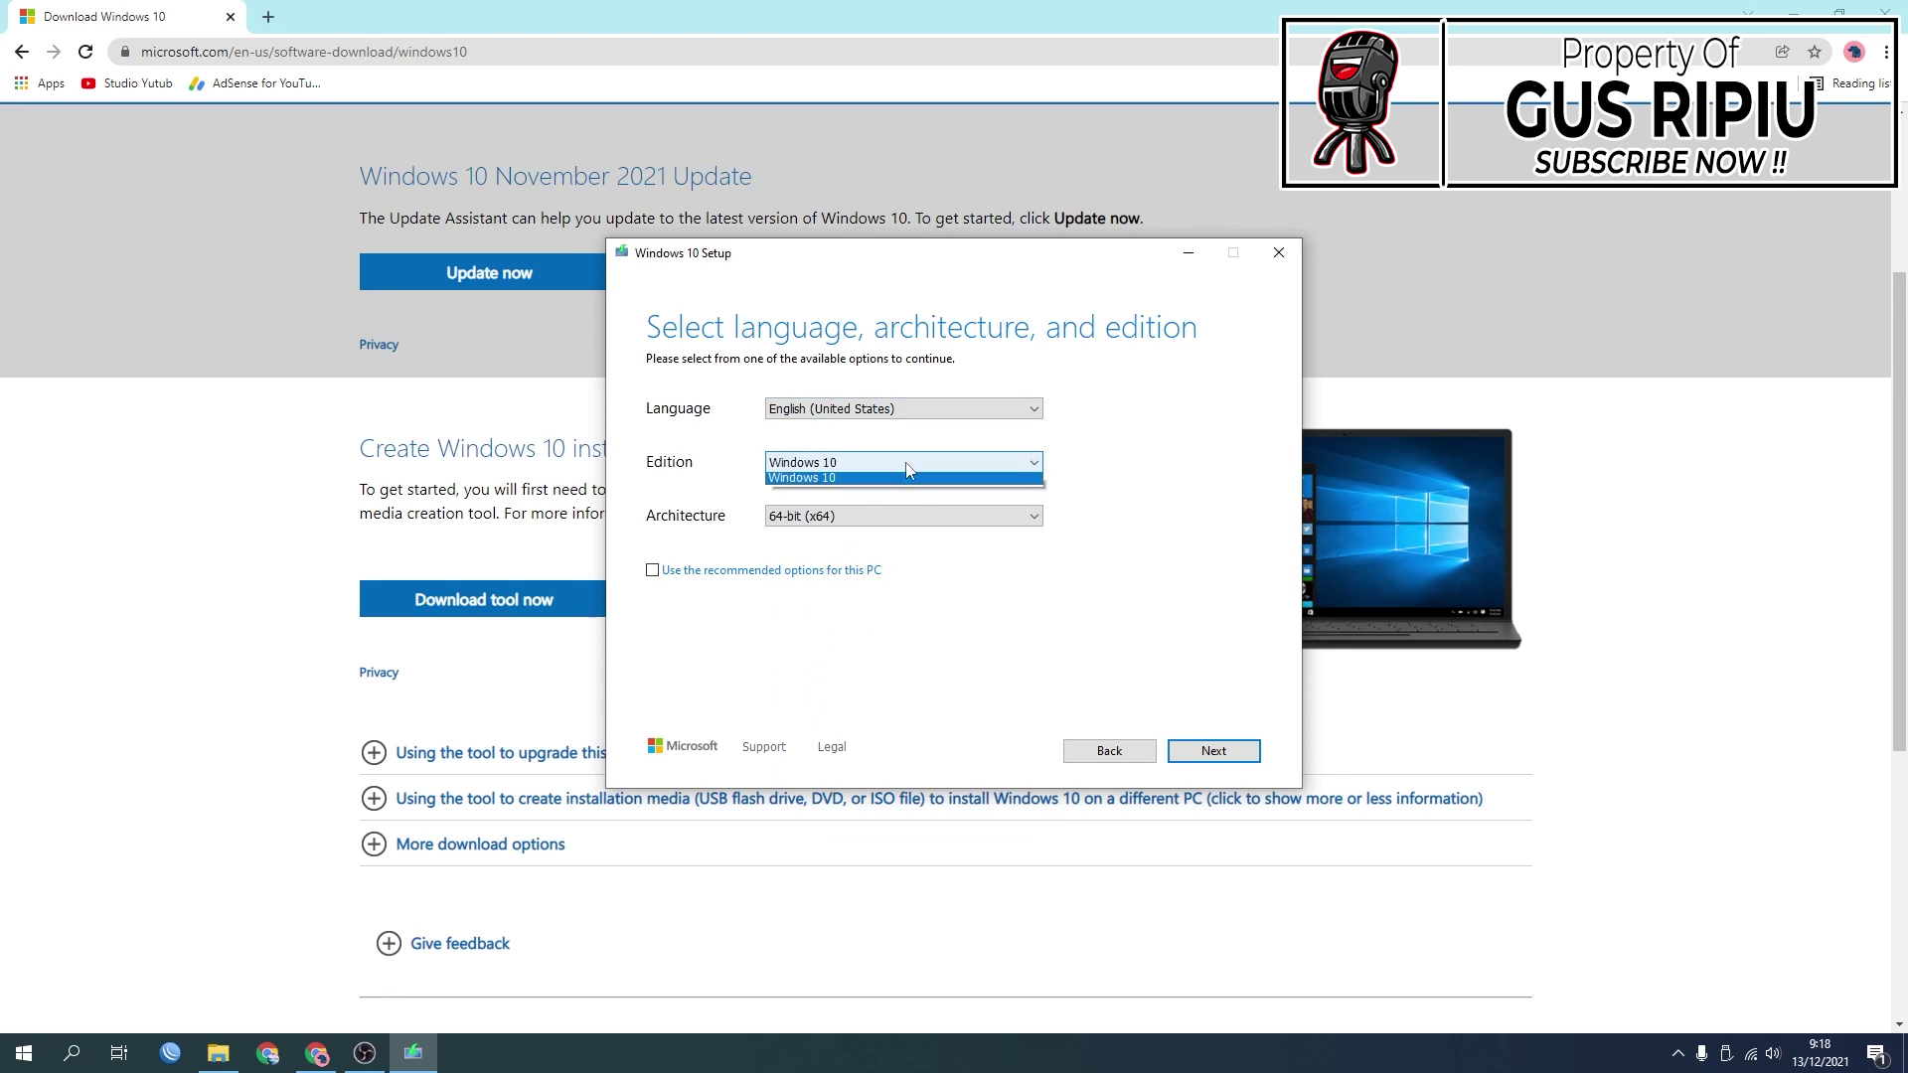
pyautogui.click(854, 465)
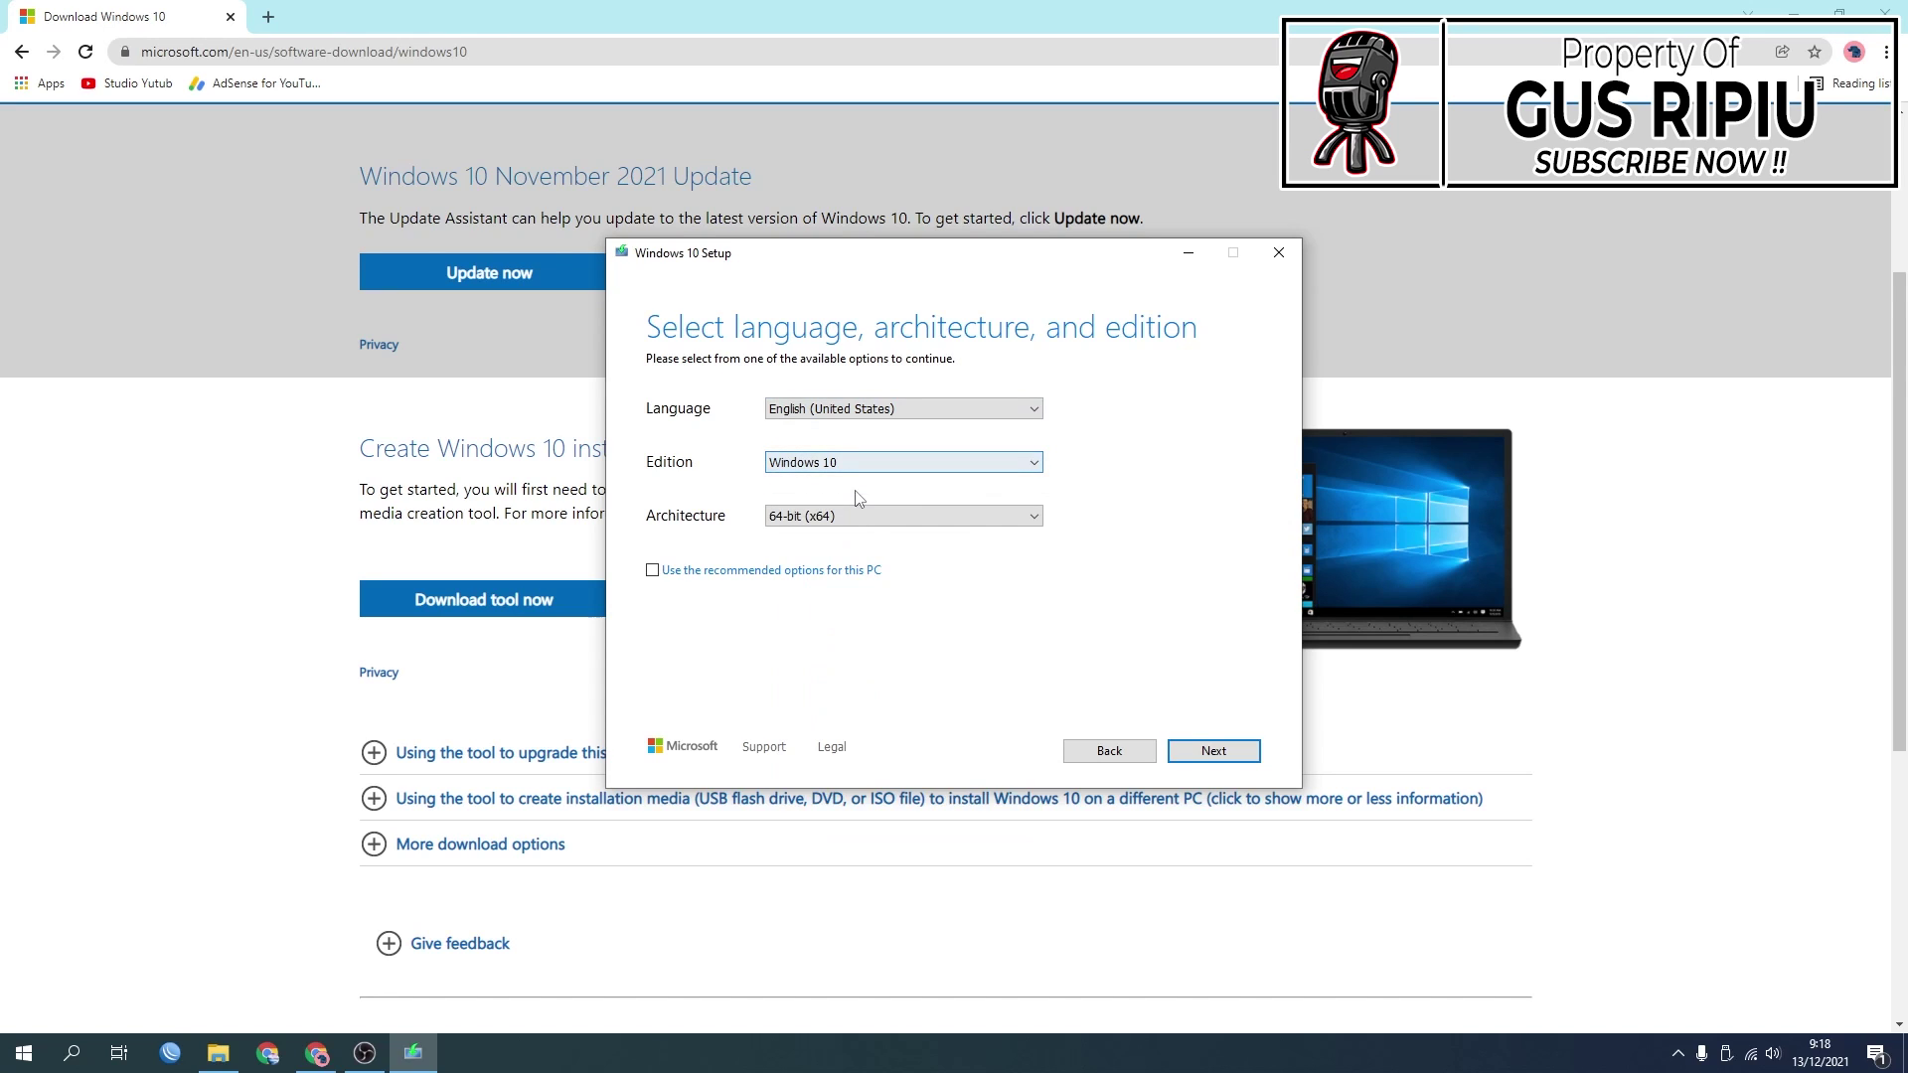
pyautogui.click(864, 524)
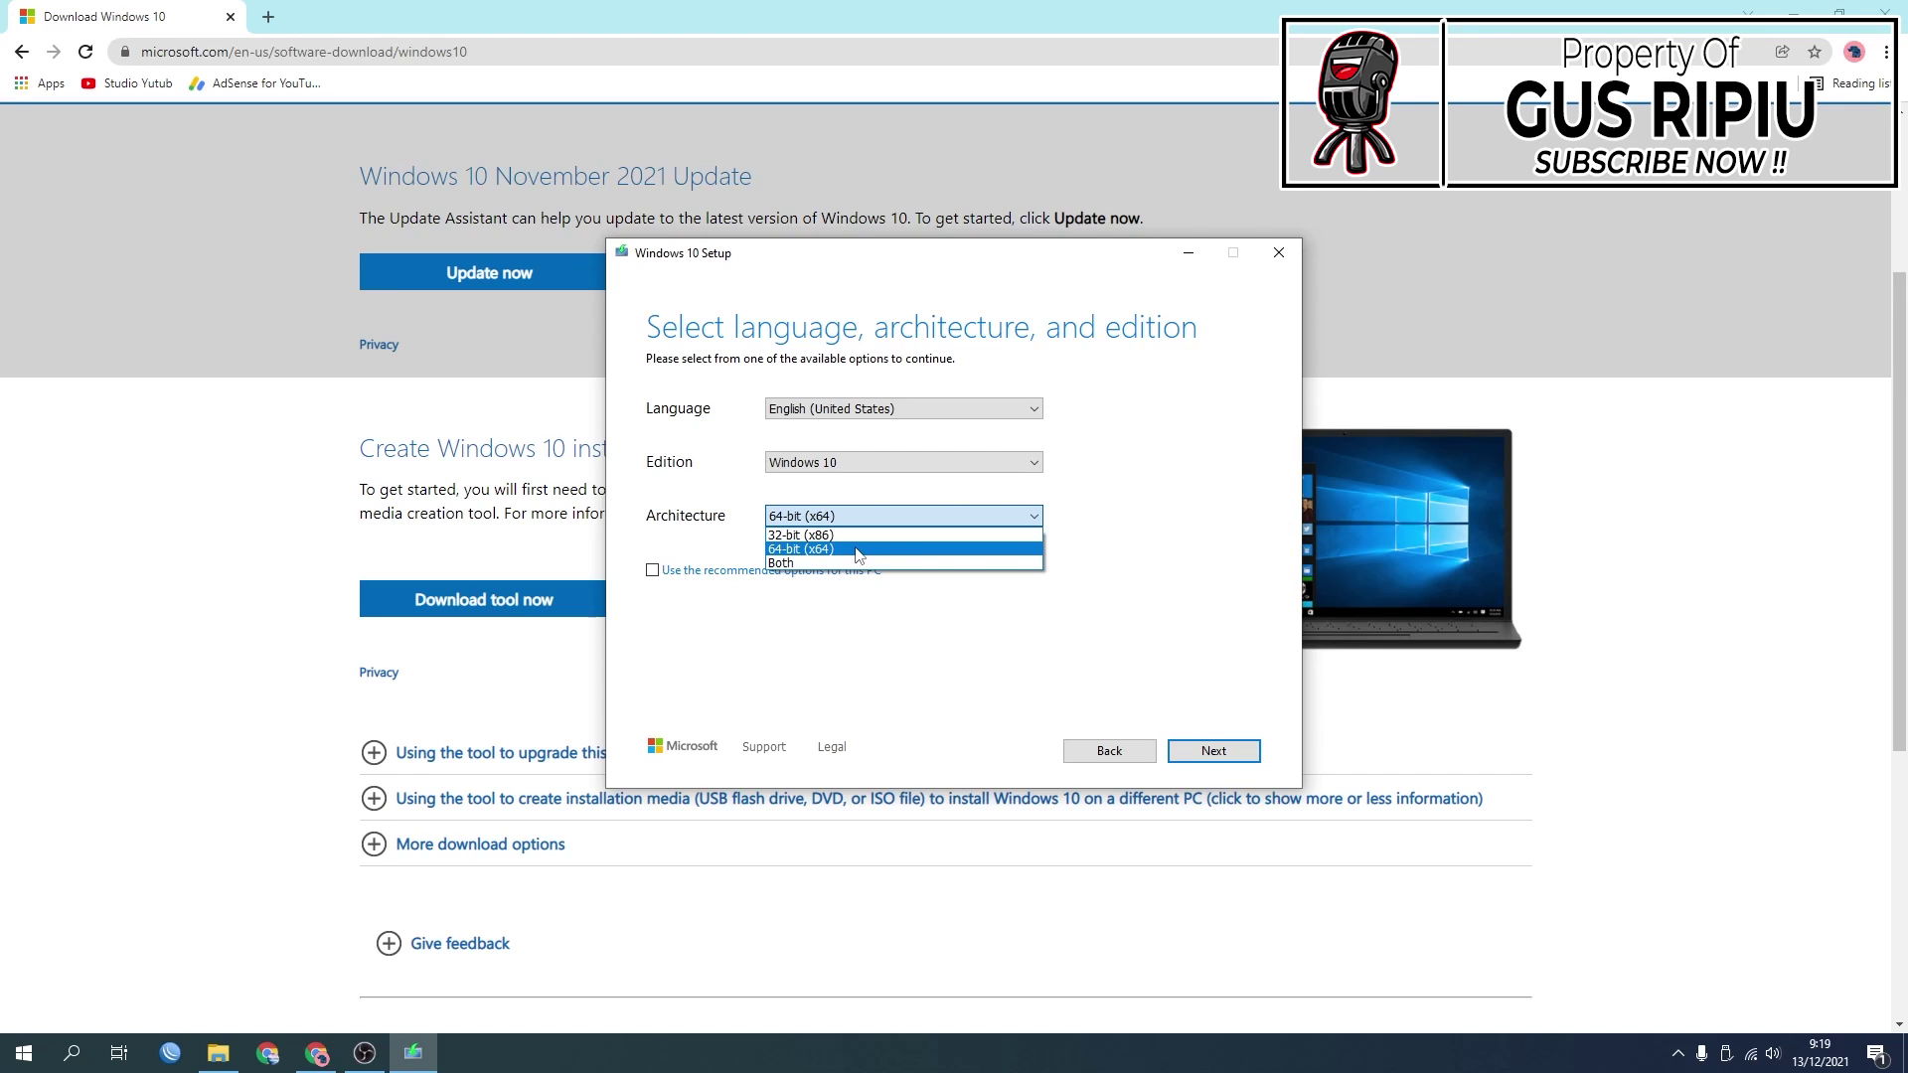
pyautogui.click(858, 553)
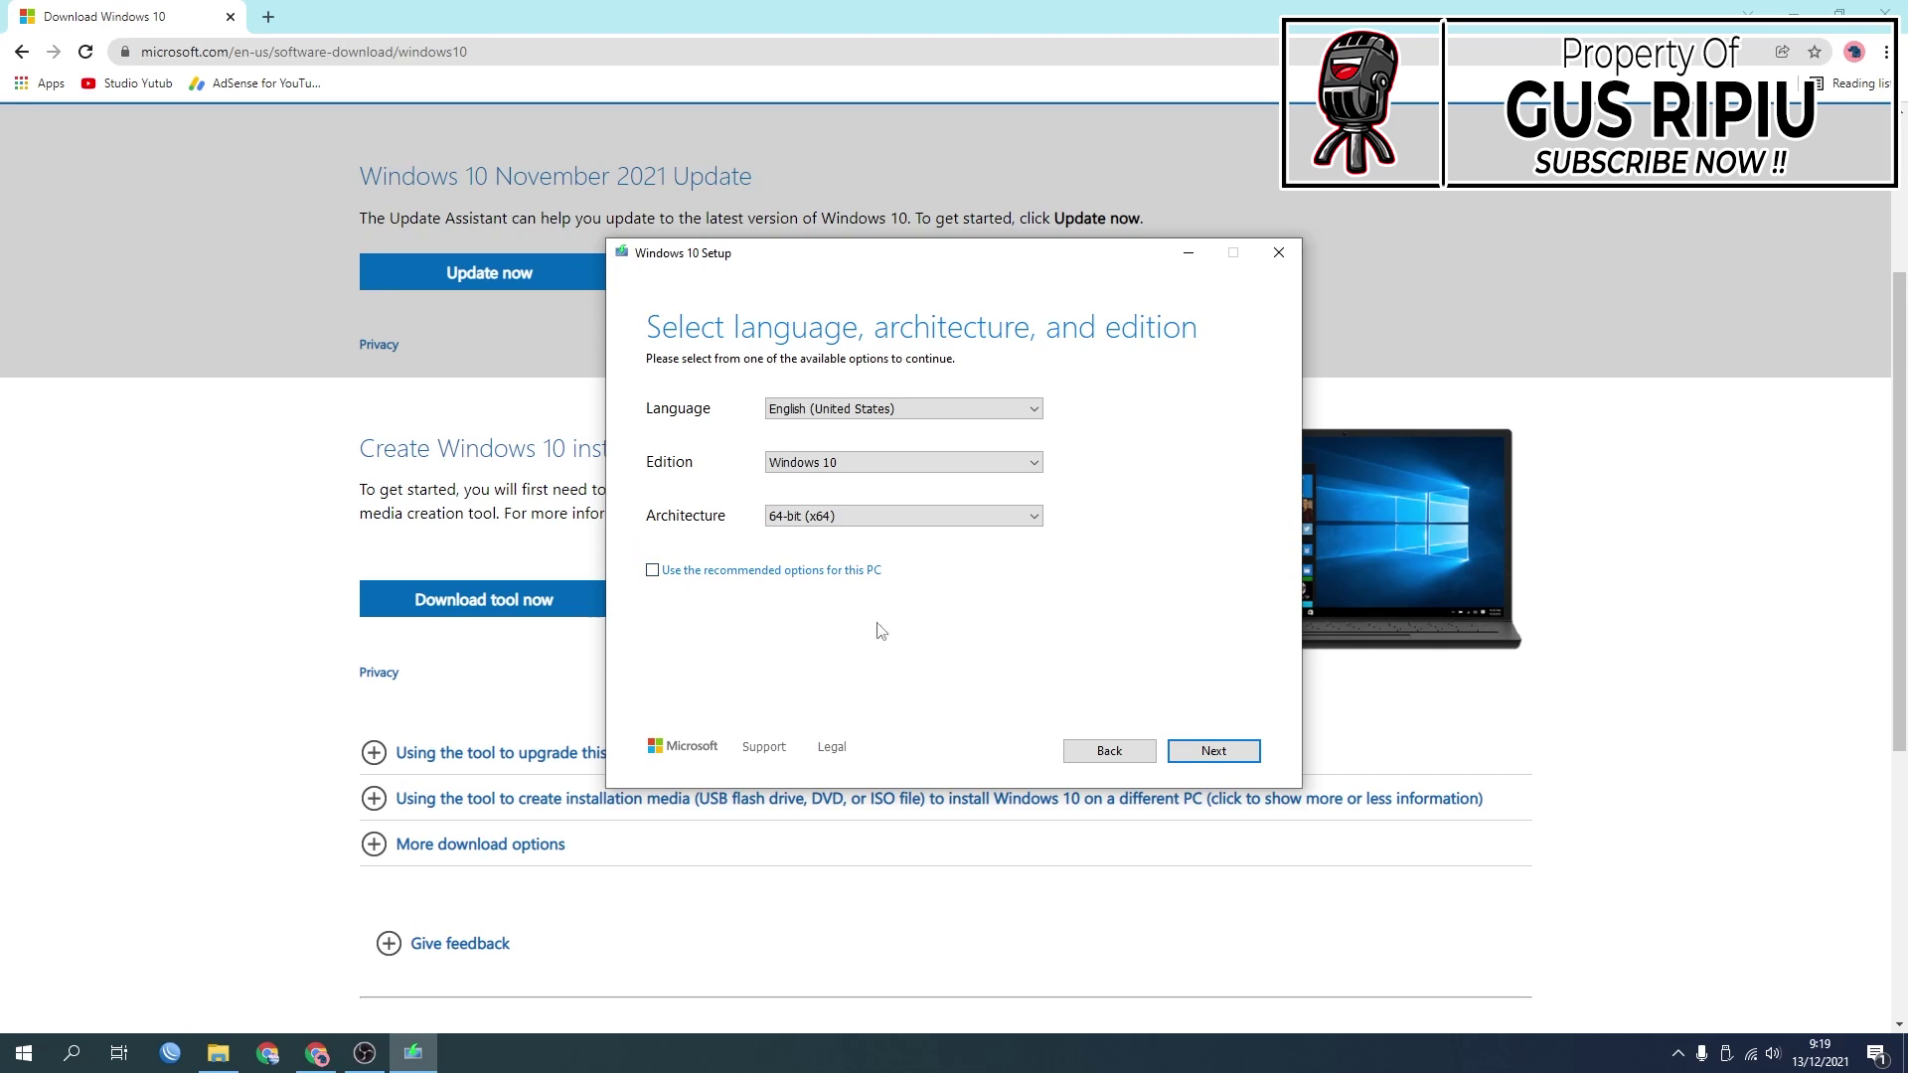
# Choose ISO file as the media type and bring up the Select a path dialog.
pyautogui.click(1214, 752)
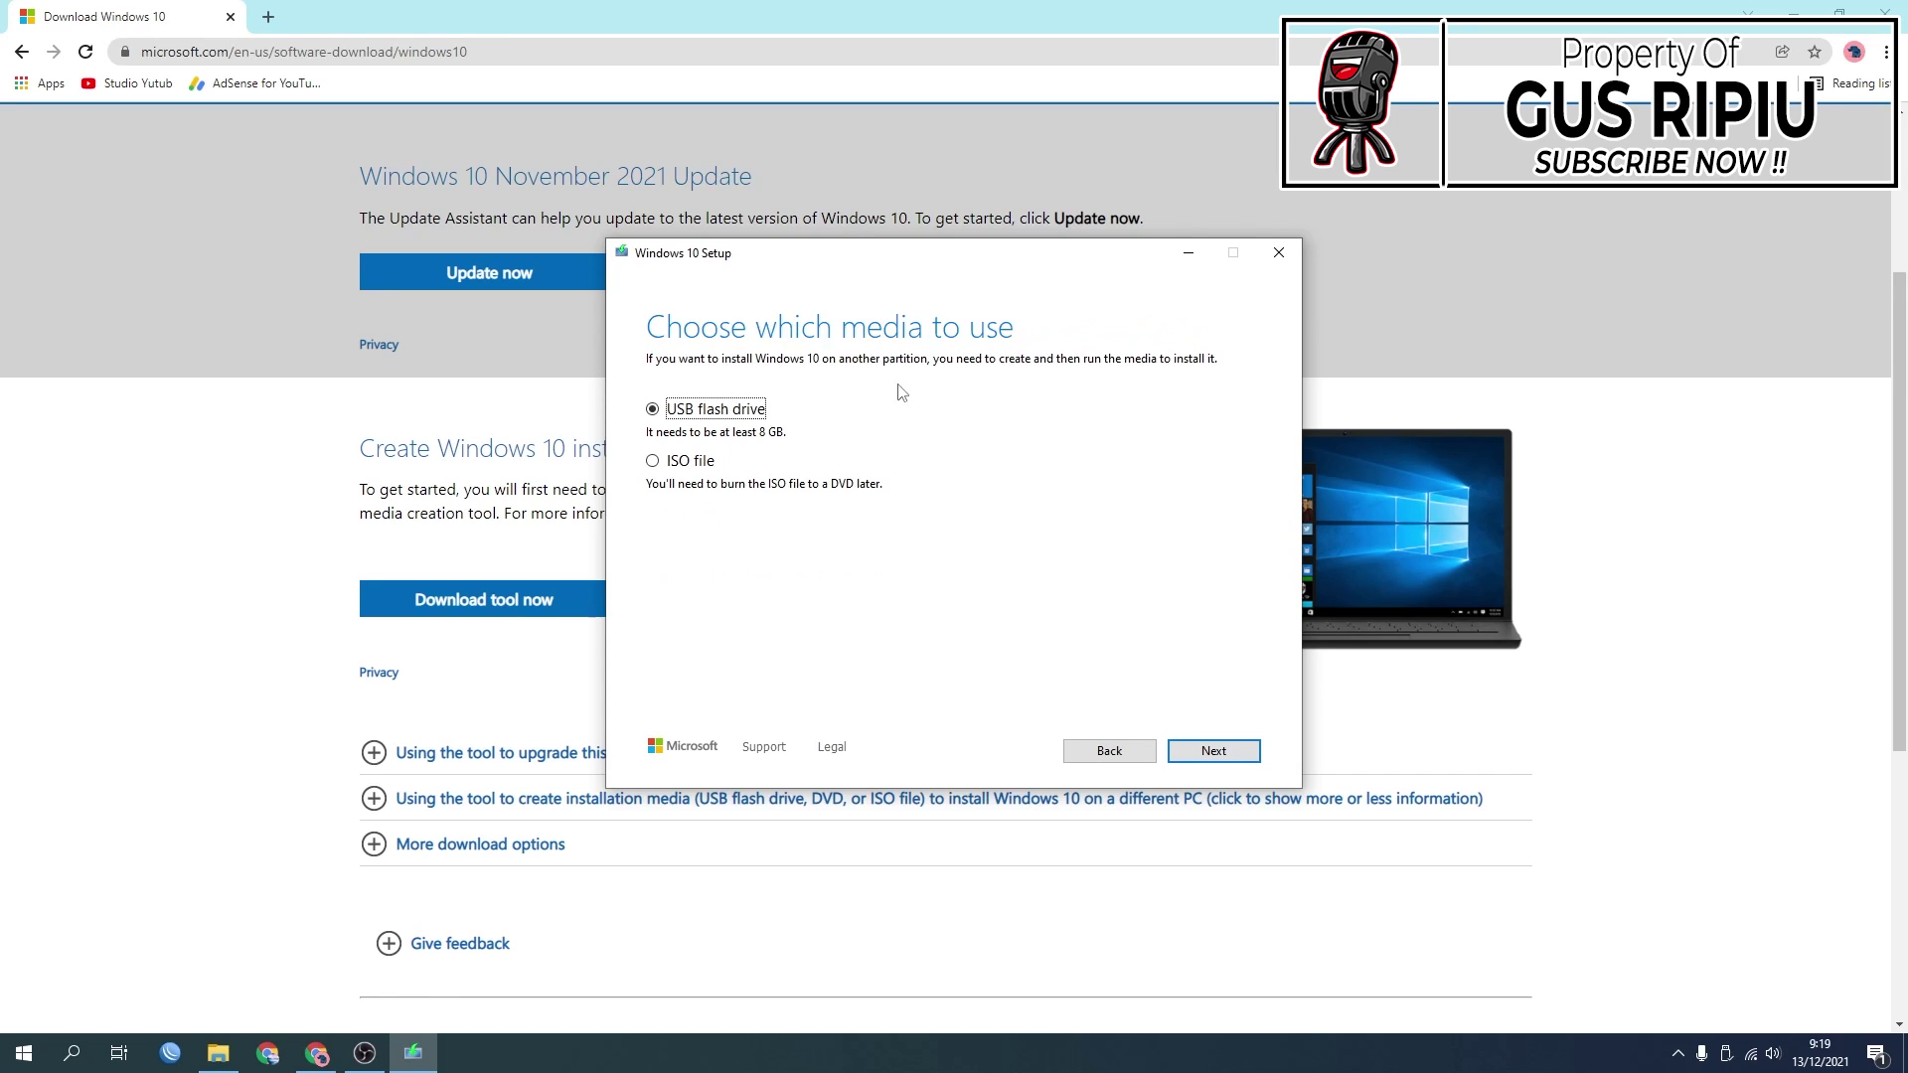
pyautogui.click(654, 462)
pyautogui.click(1210, 753)
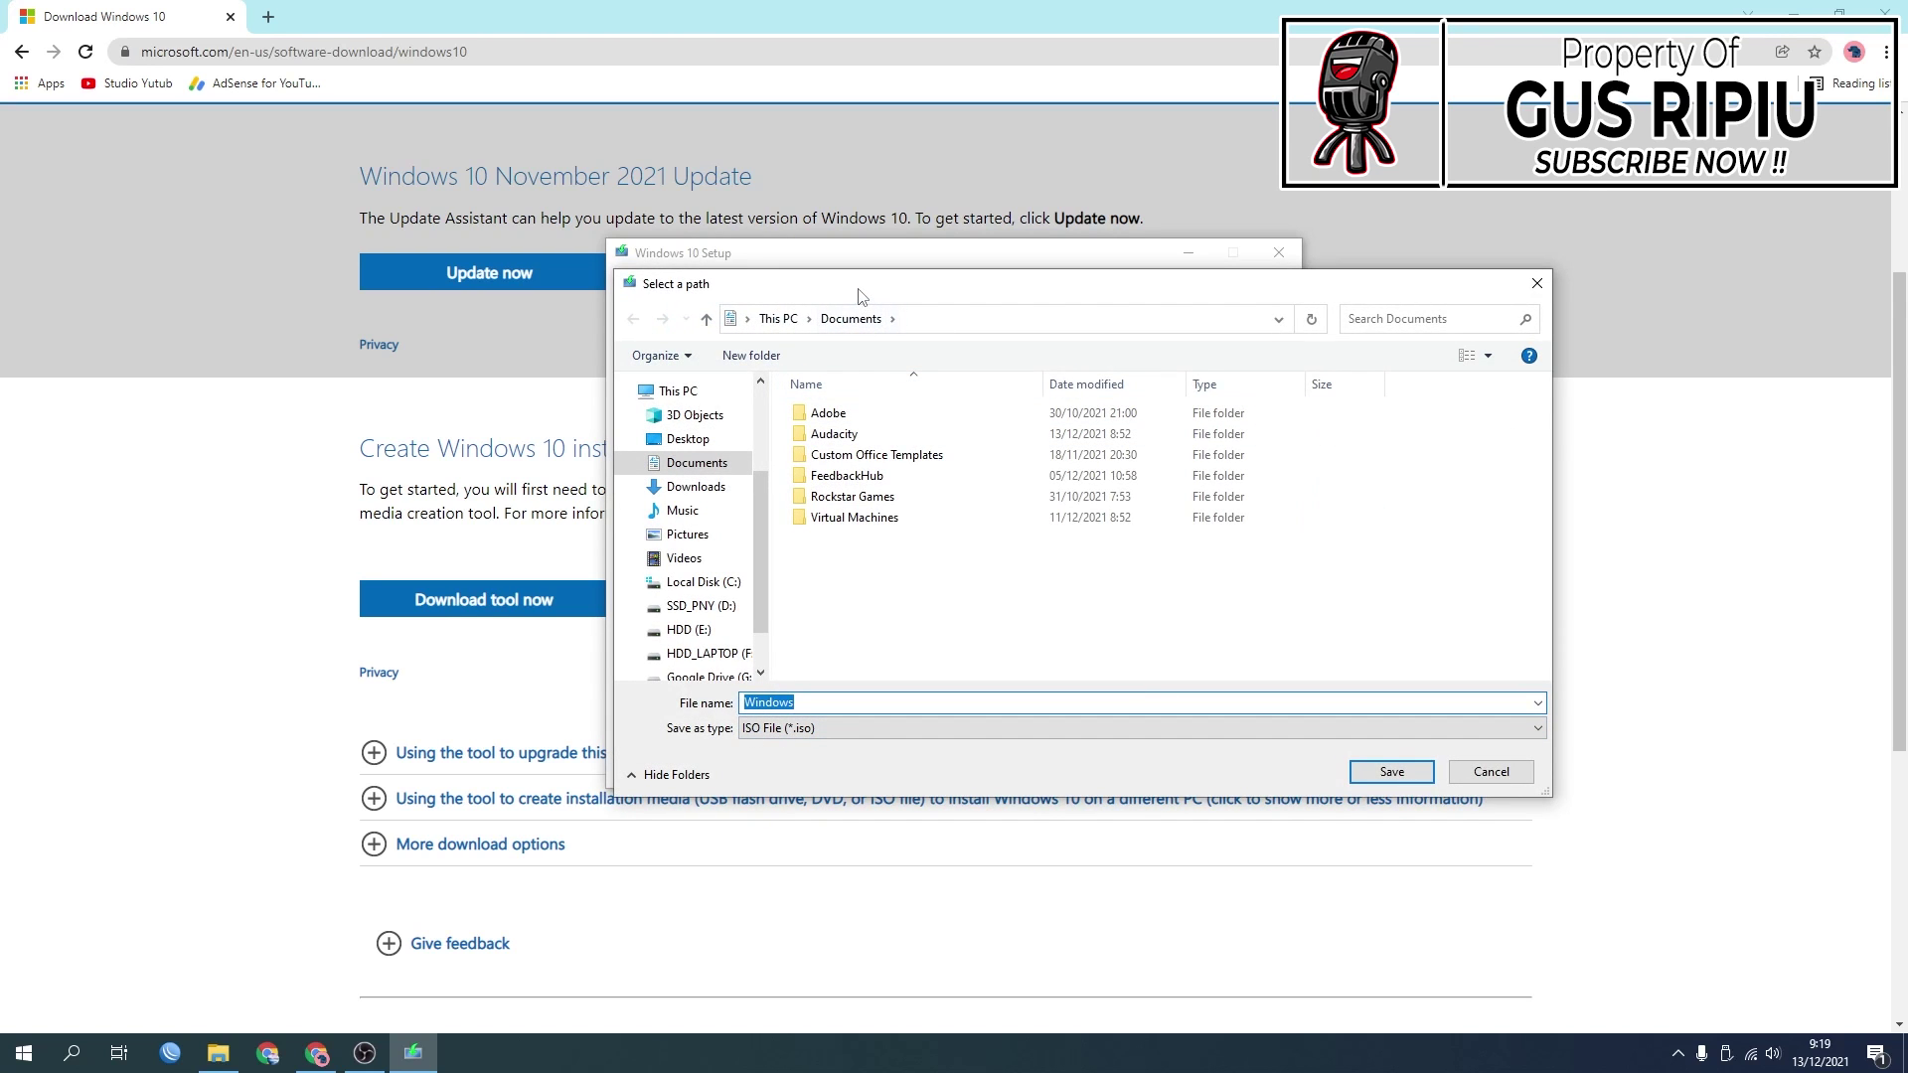
pyautogui.moveTo(859, 294); pyautogui.dragTo(854, 271)
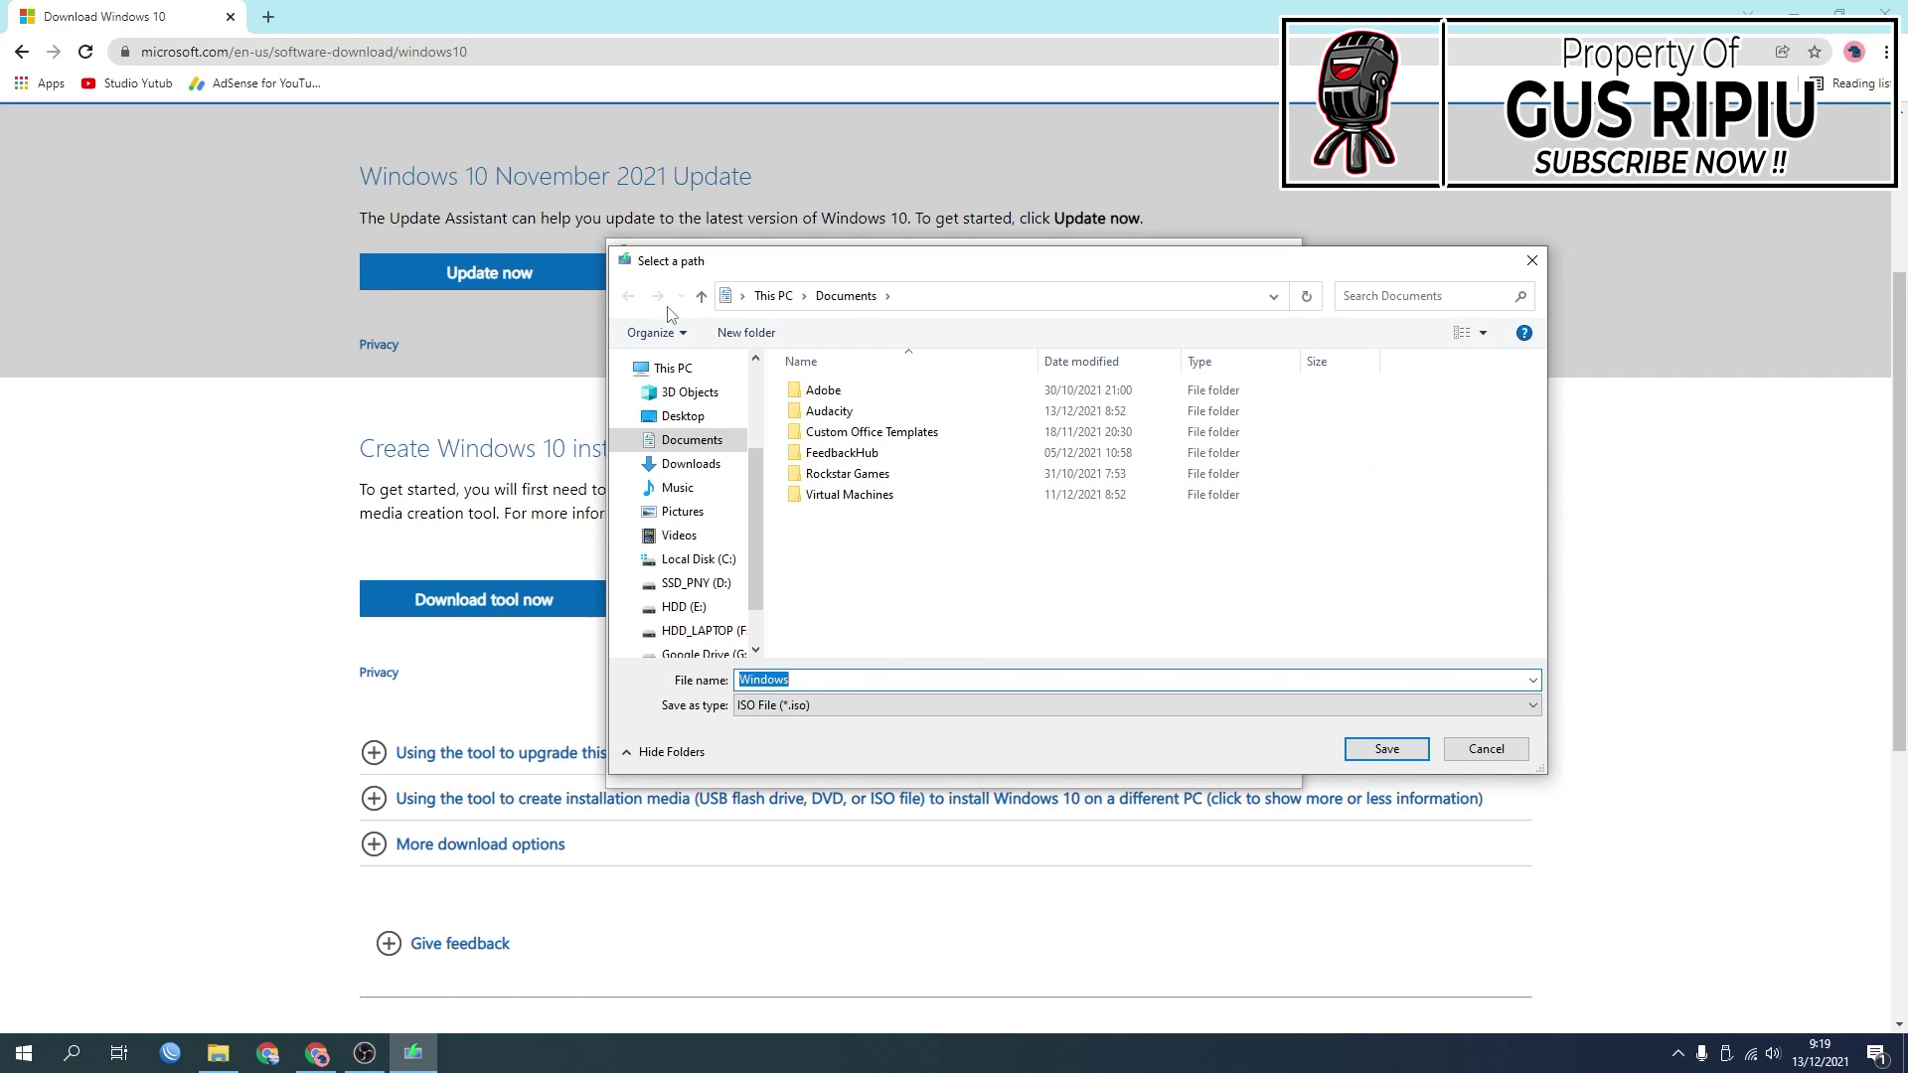
# Save the ISO as 'Win10' in the Documents folder to start its creation.
pyautogui.click(698, 443)
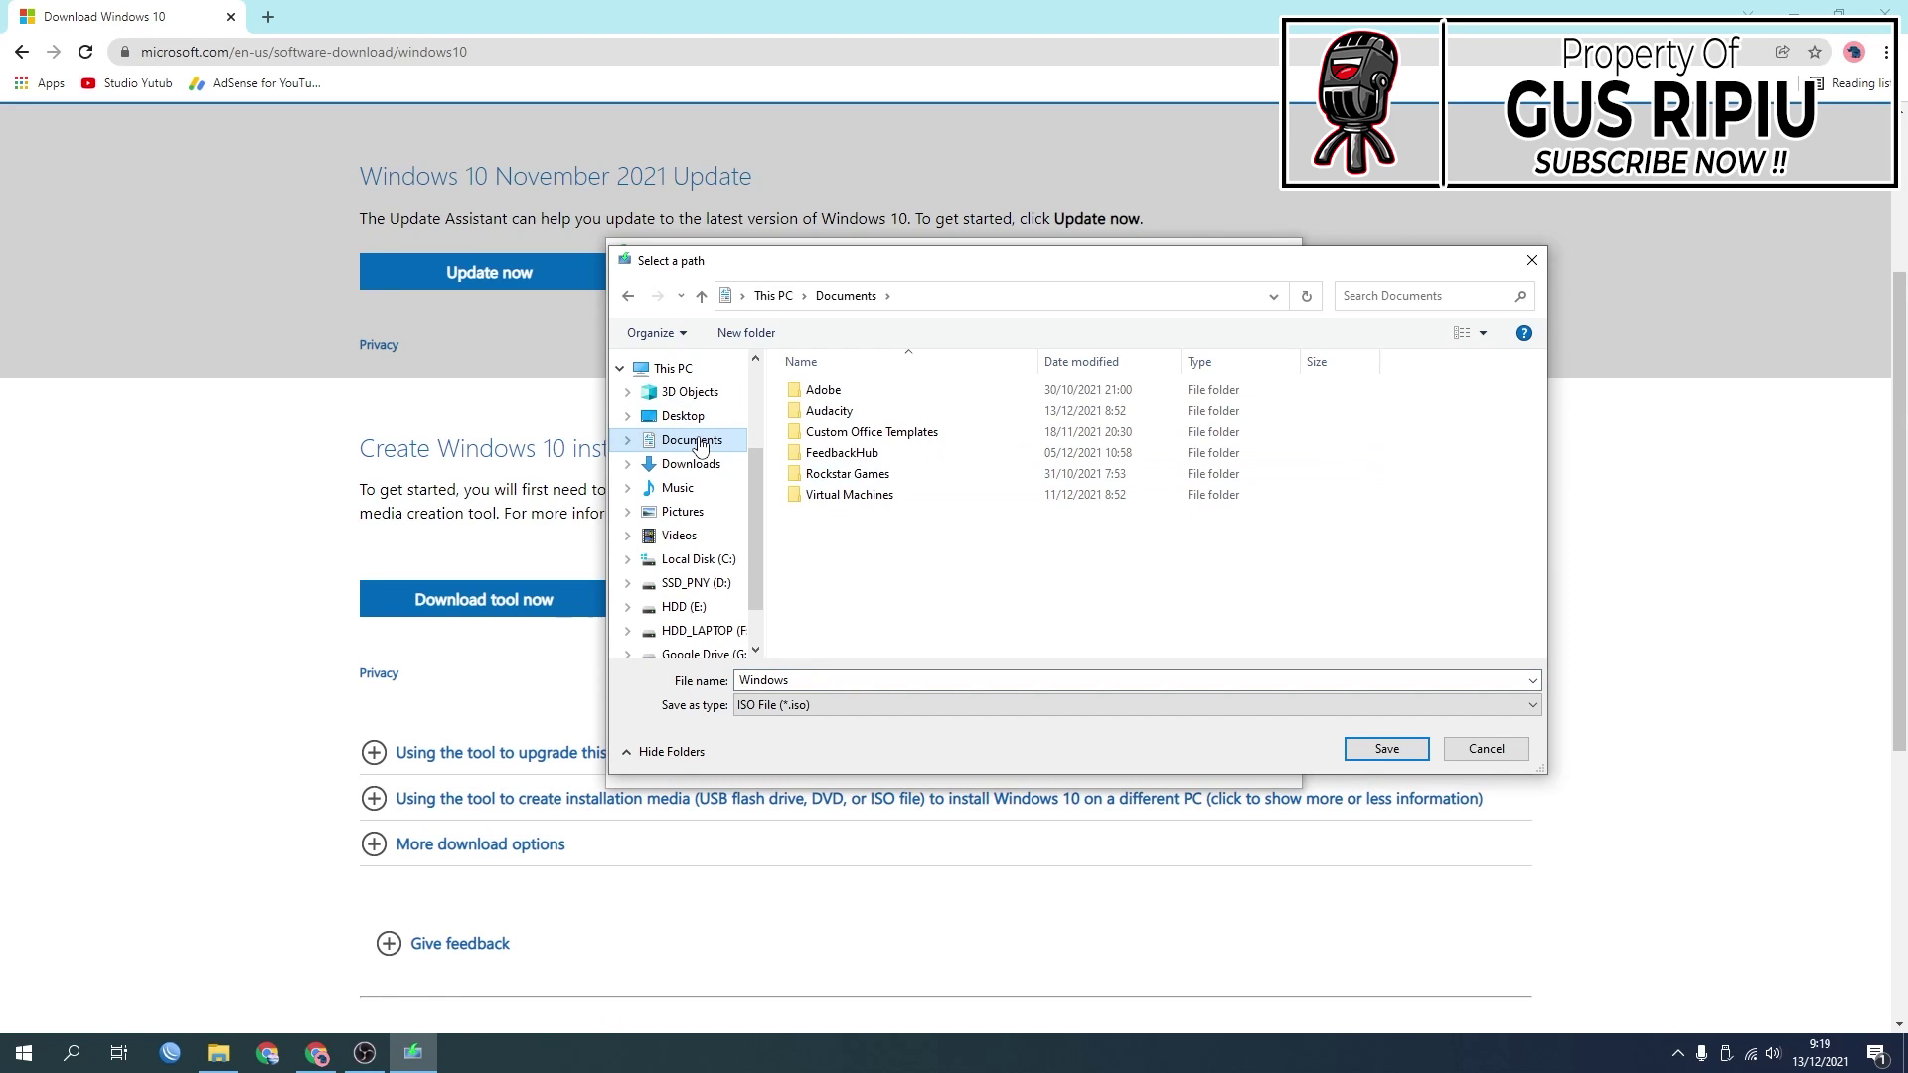
pyautogui.doubleClick(800, 683)
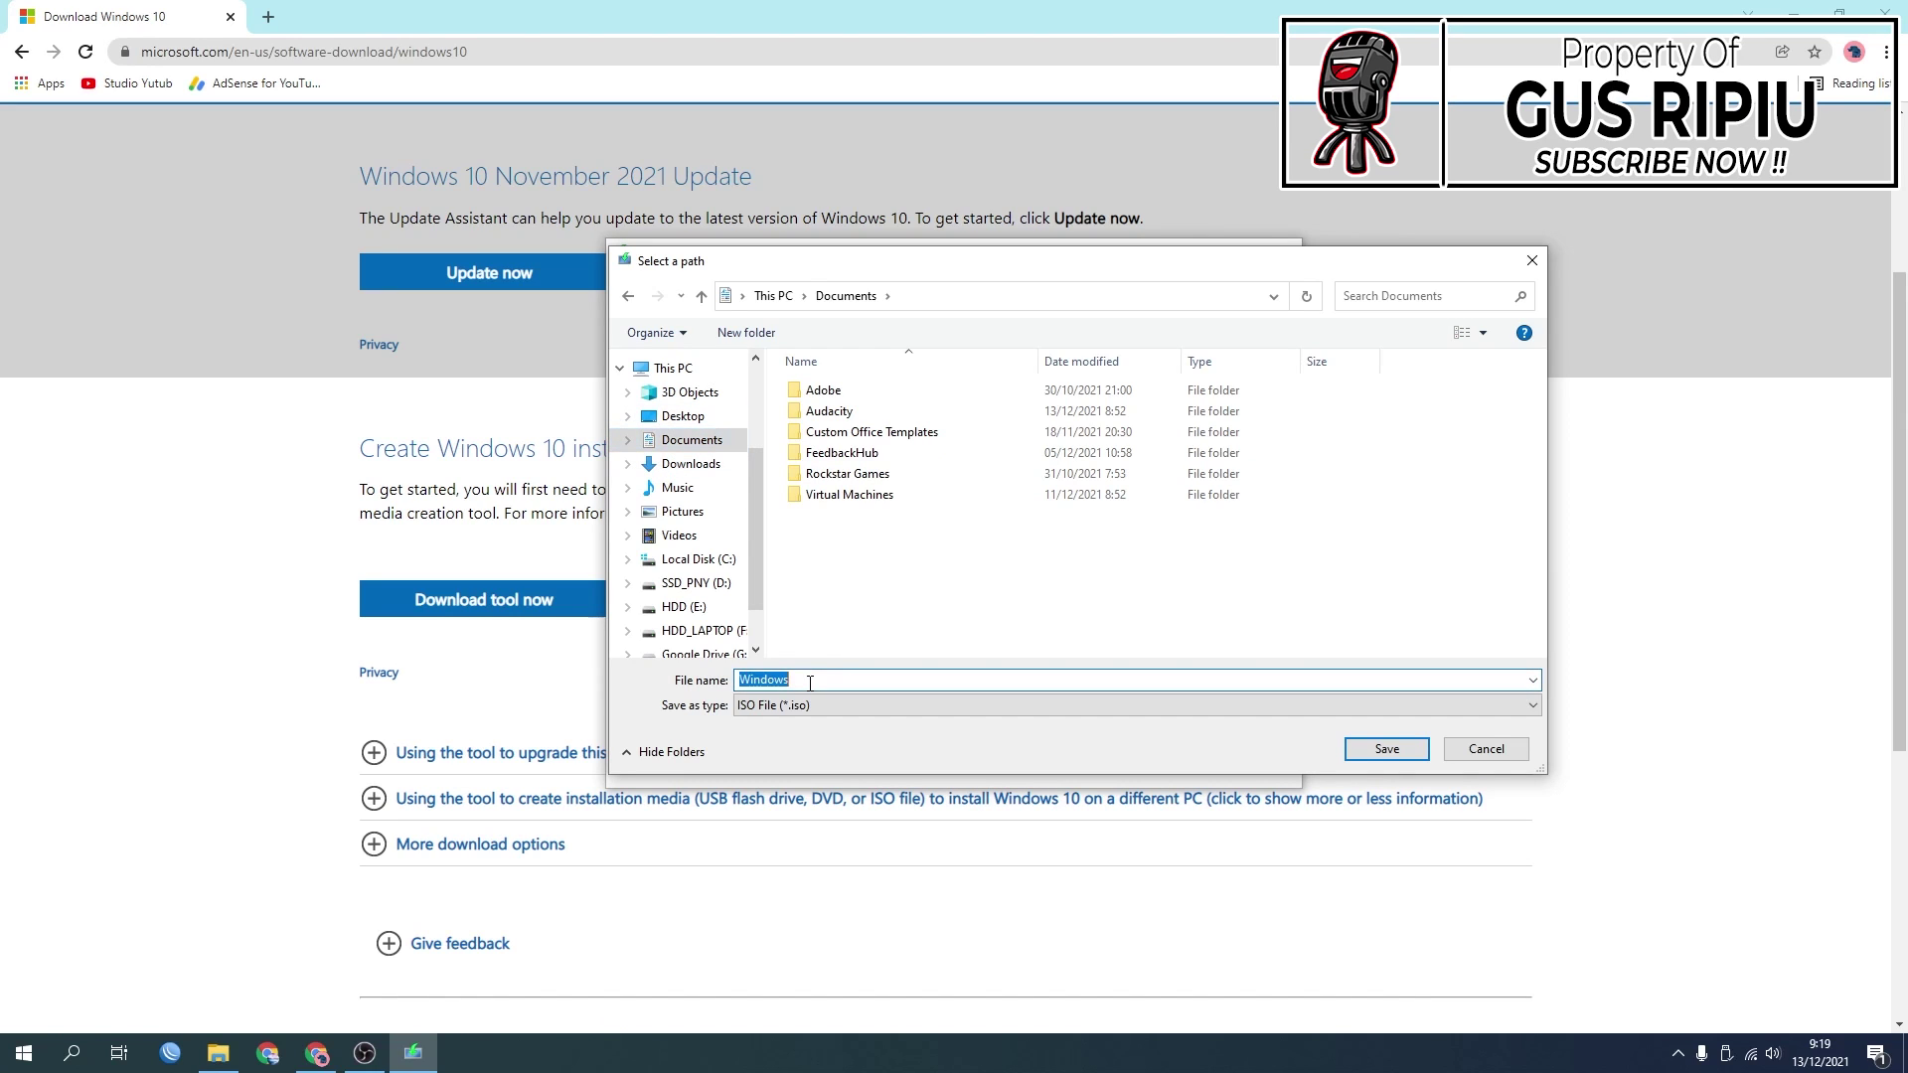
pyautogui.click(846, 679)
pyautogui.doubleClick(847, 680)
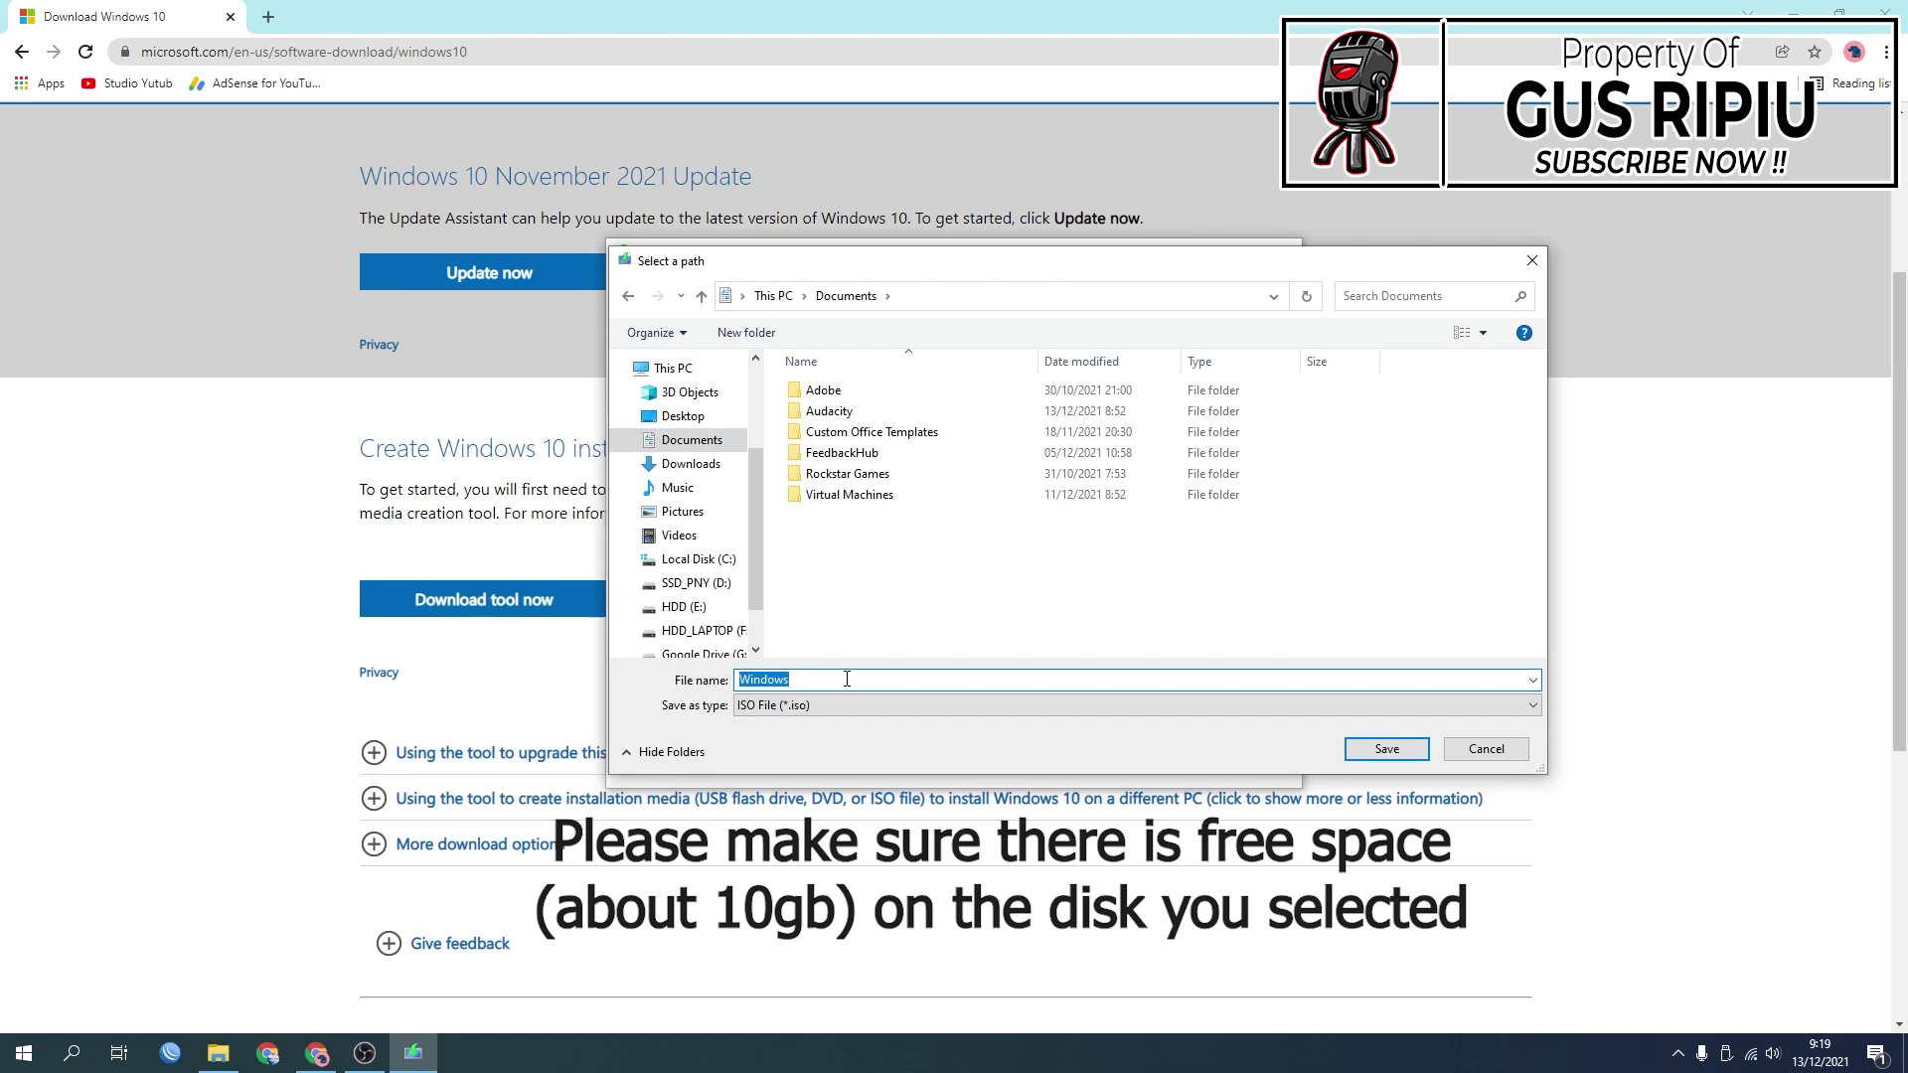
pyautogui.write('Win10')
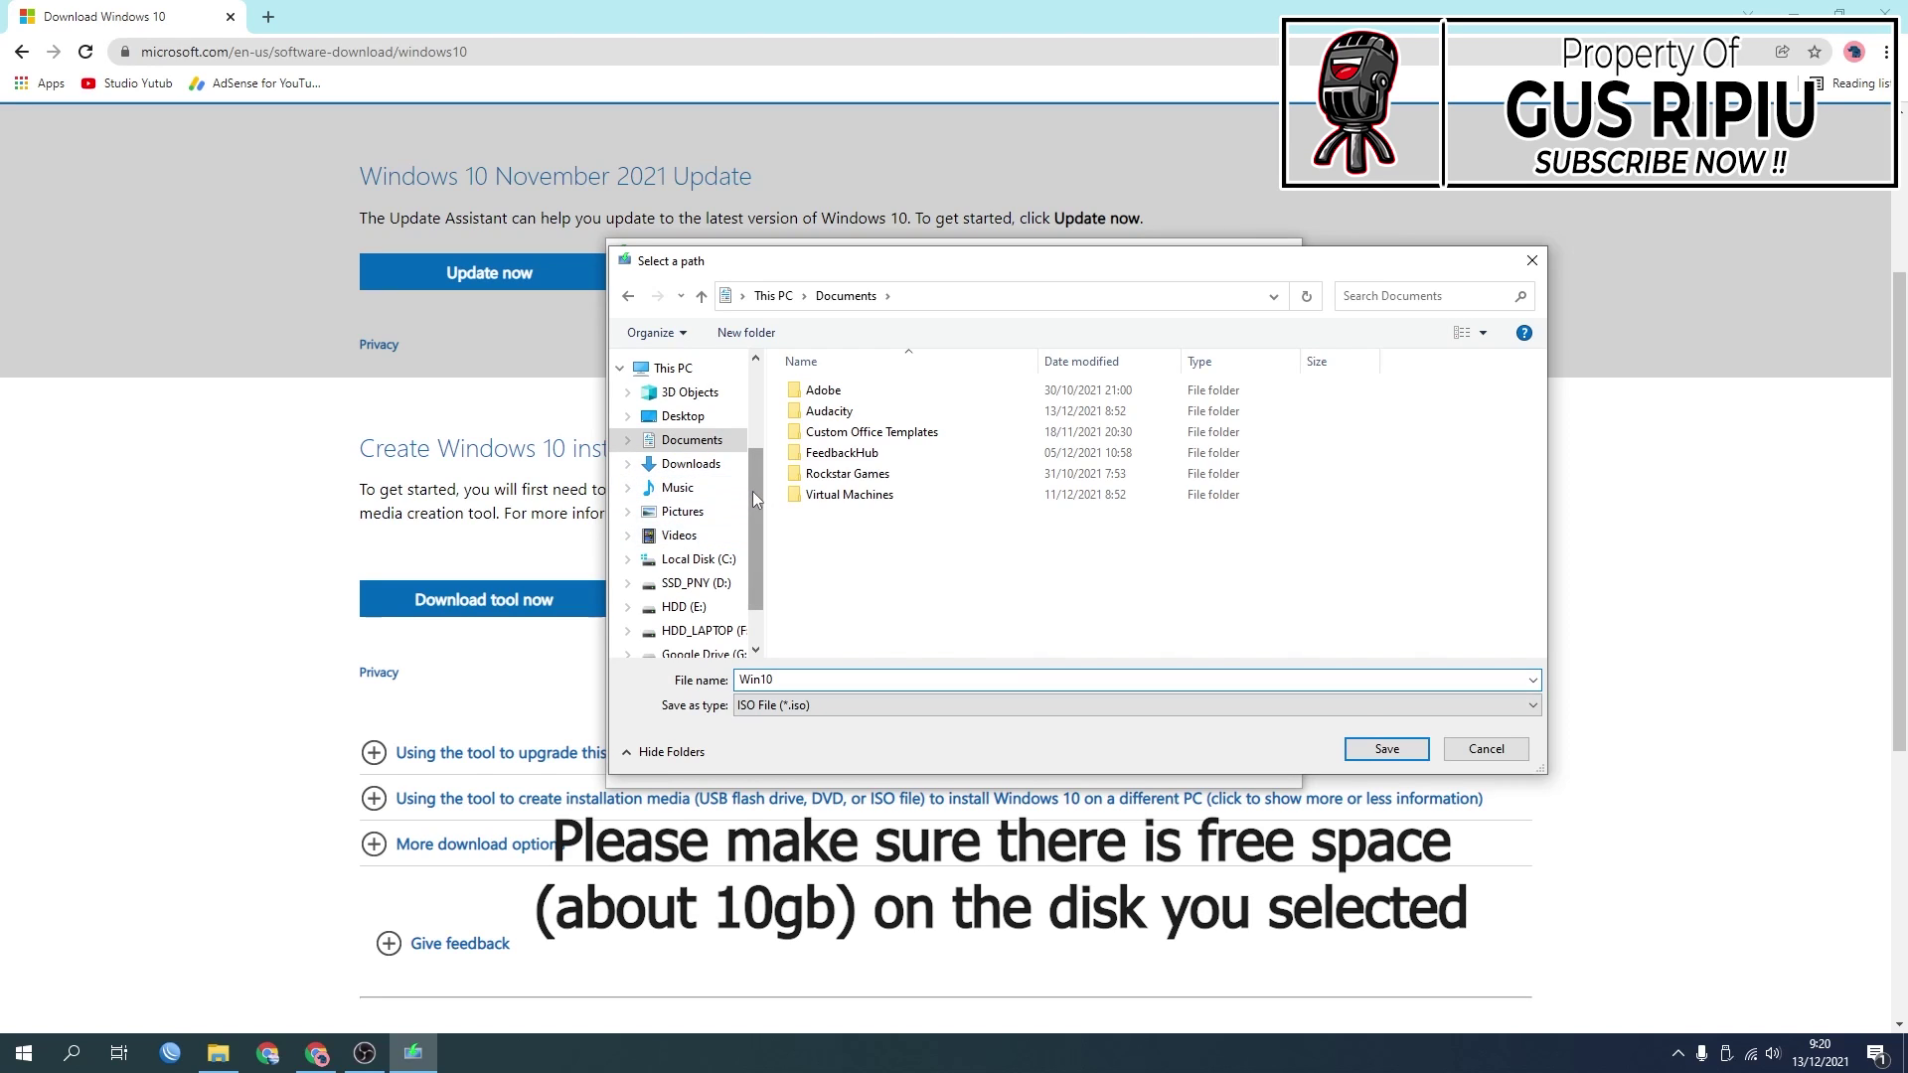
pyautogui.scroll(-1, 753, 491)
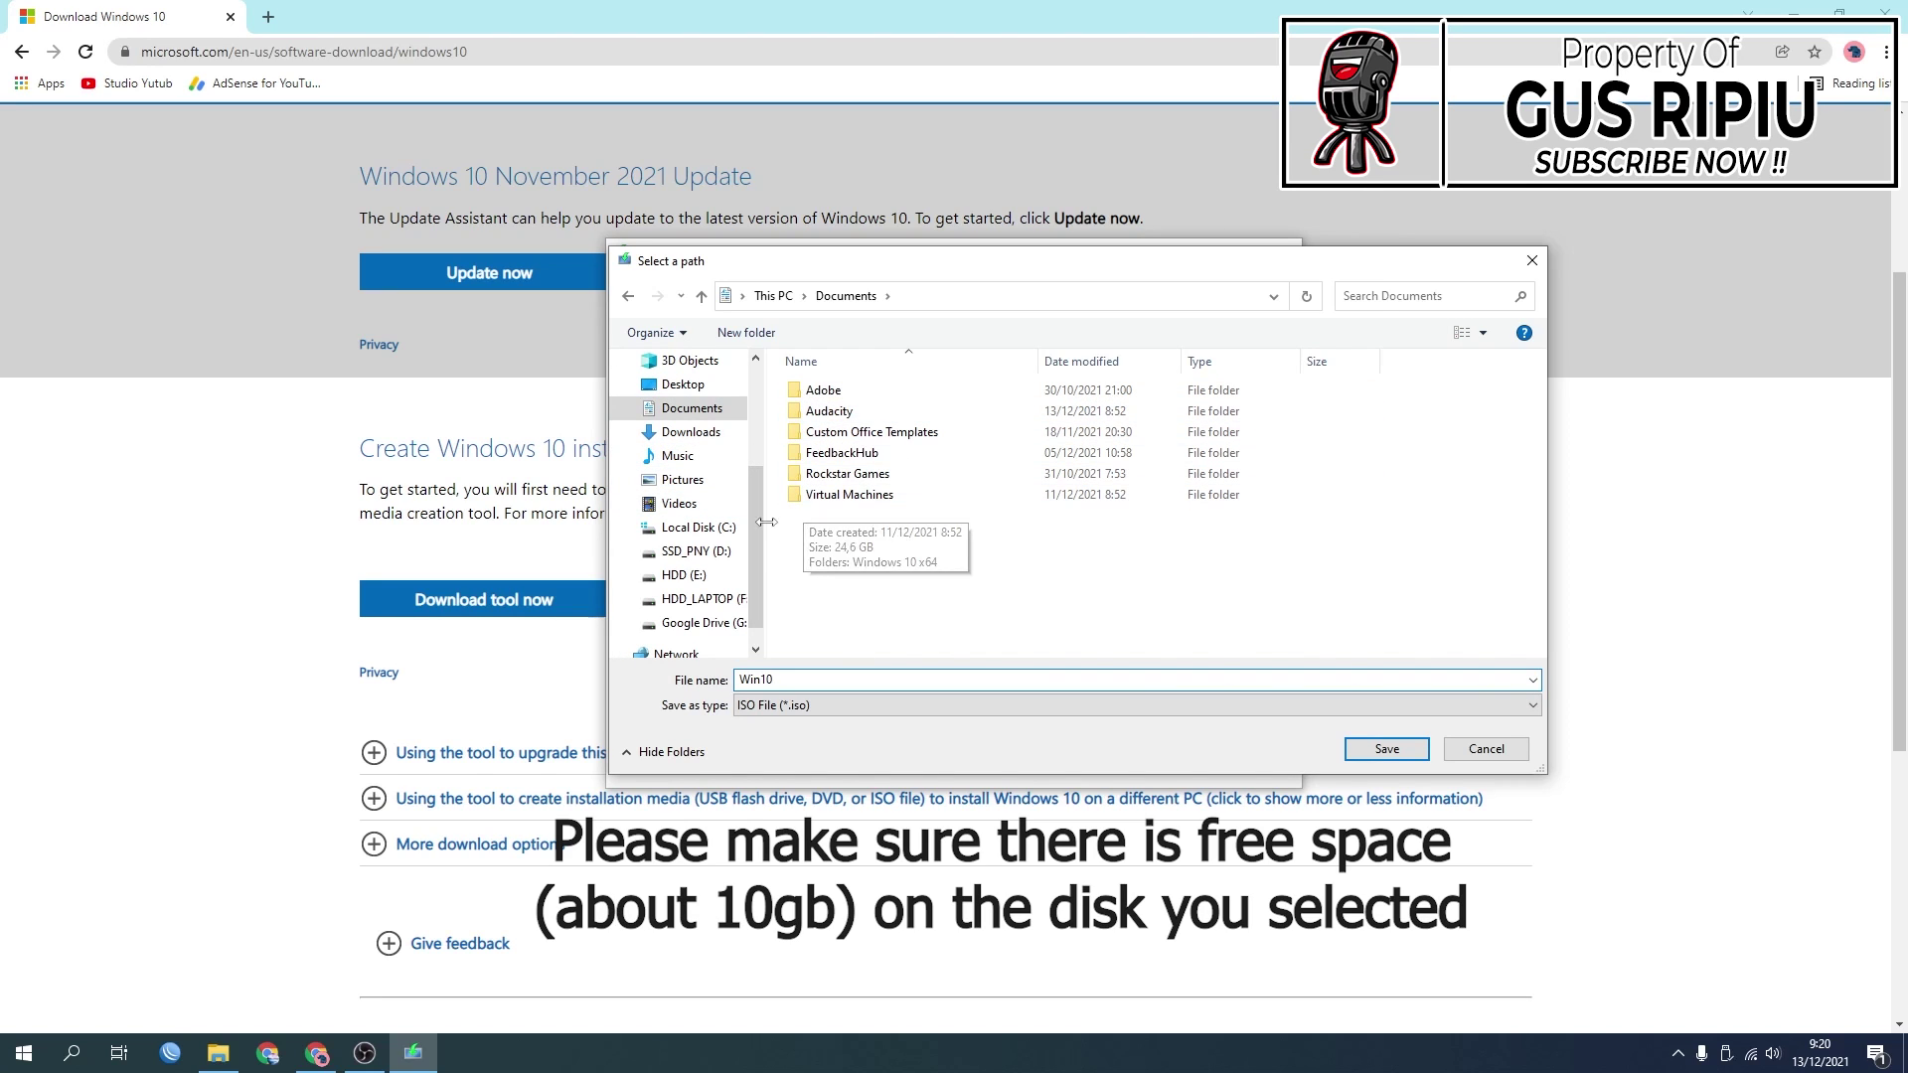
pyautogui.scroll(1, 762, 497)
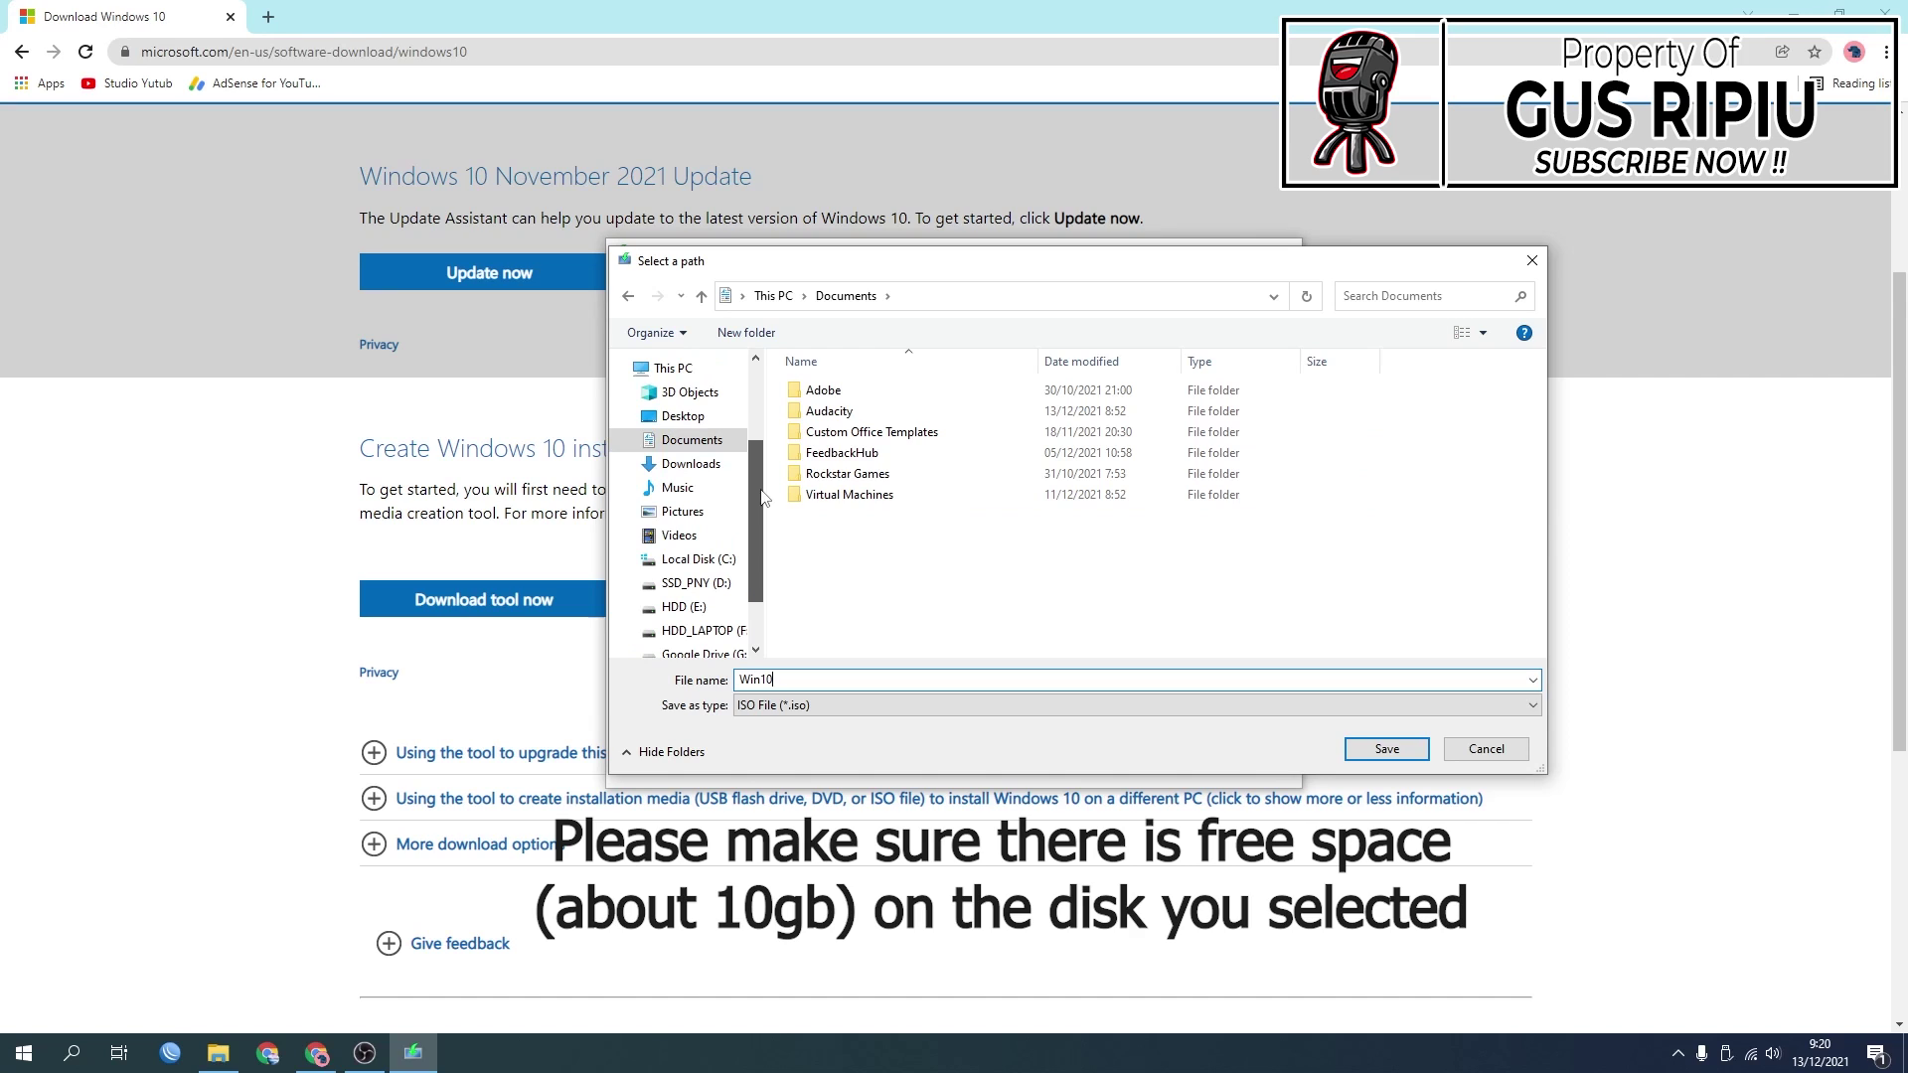
pyautogui.click(1353, 743)
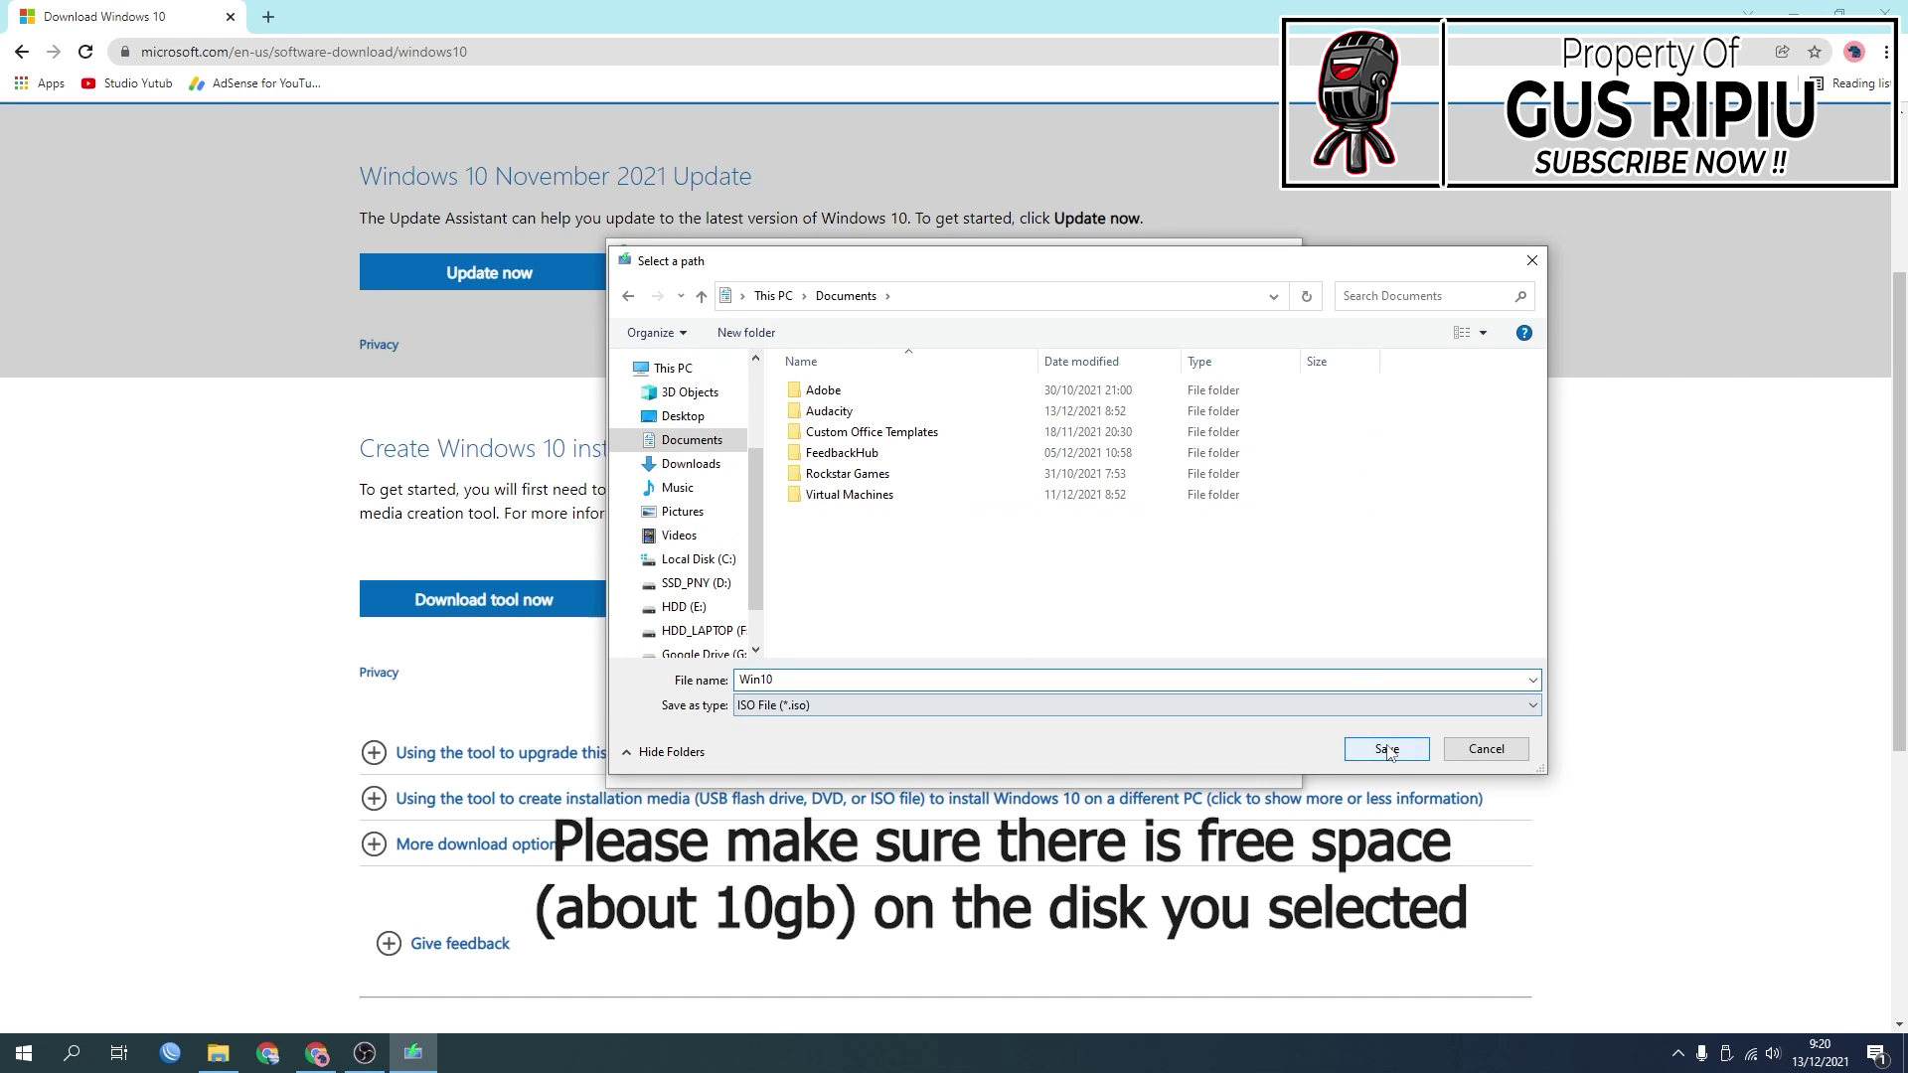
pyautogui.click(1388, 752)
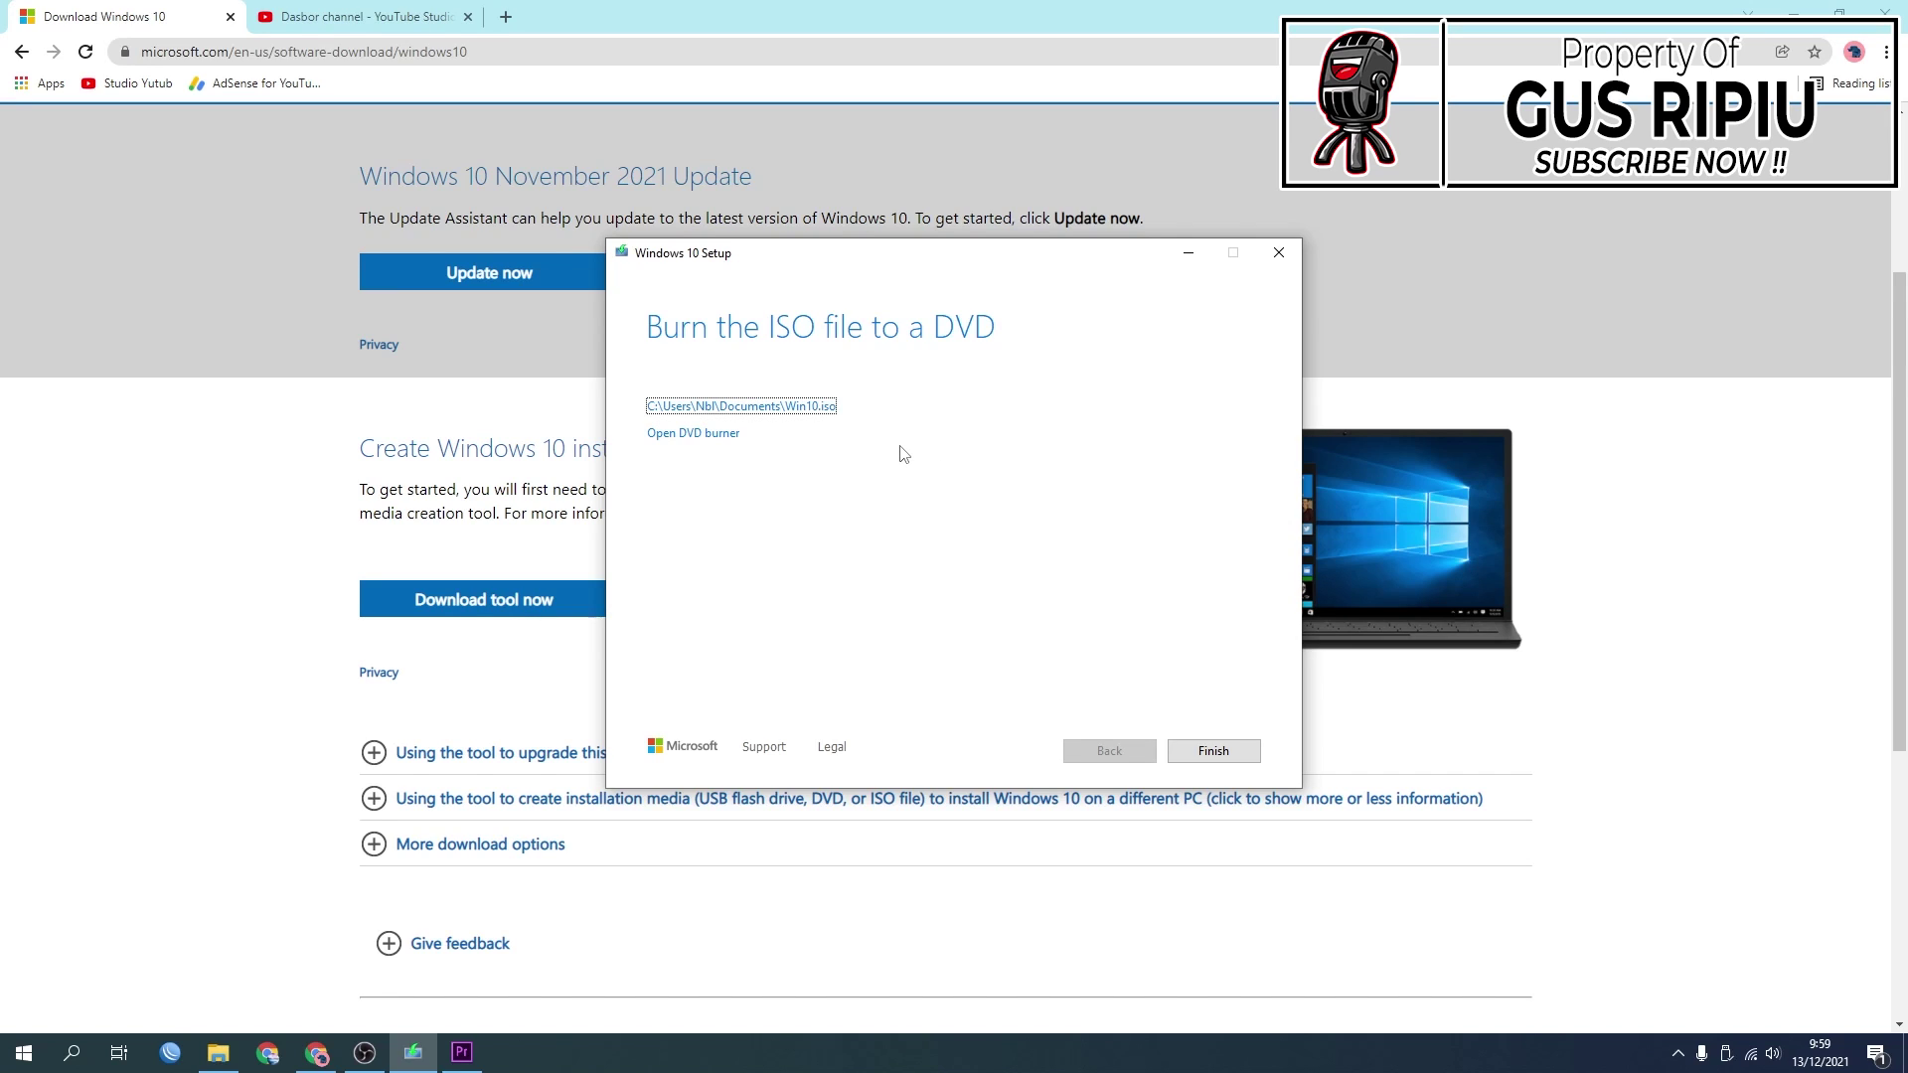
# Open the ISO's Documents folder, maximized, and select Win10 to see its 4,492,992 KB size.
pyautogui.click(818, 421)
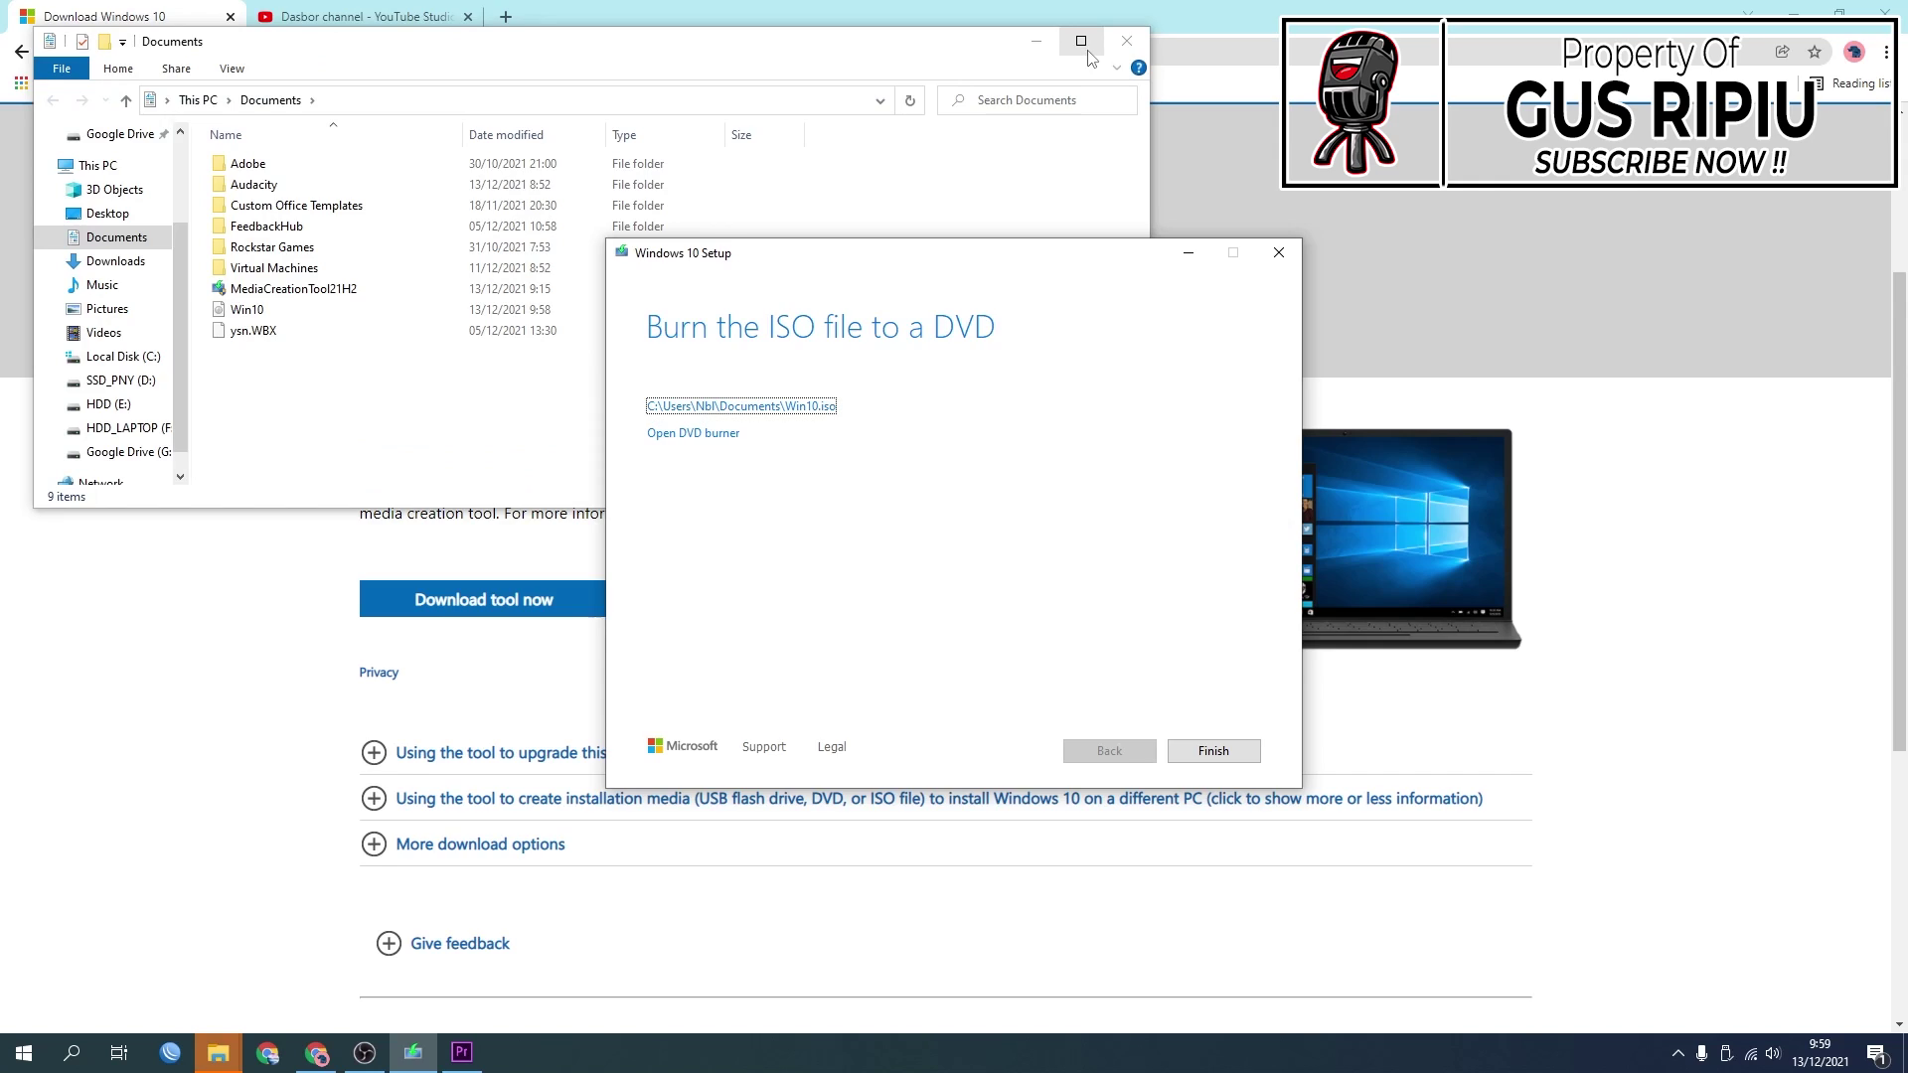
pyautogui.click(1081, 41)
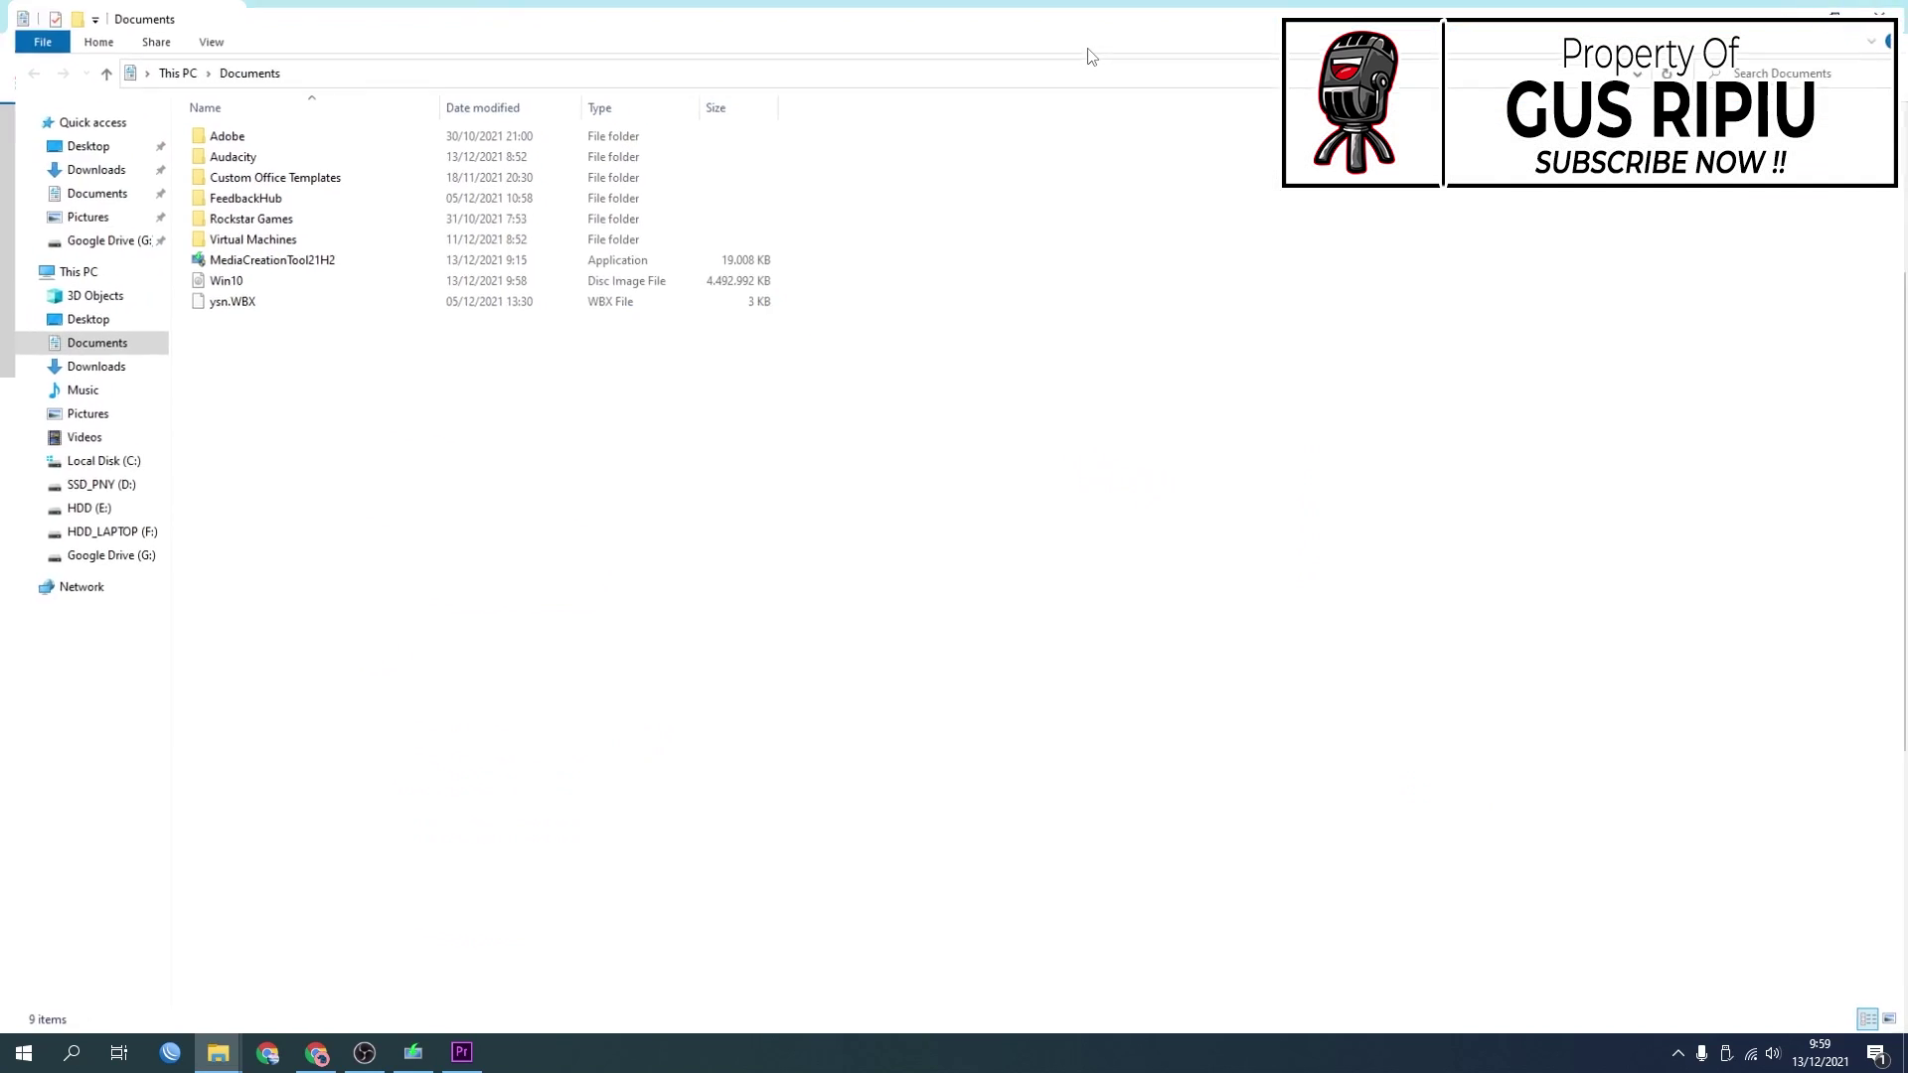
pyautogui.click(742, 287)
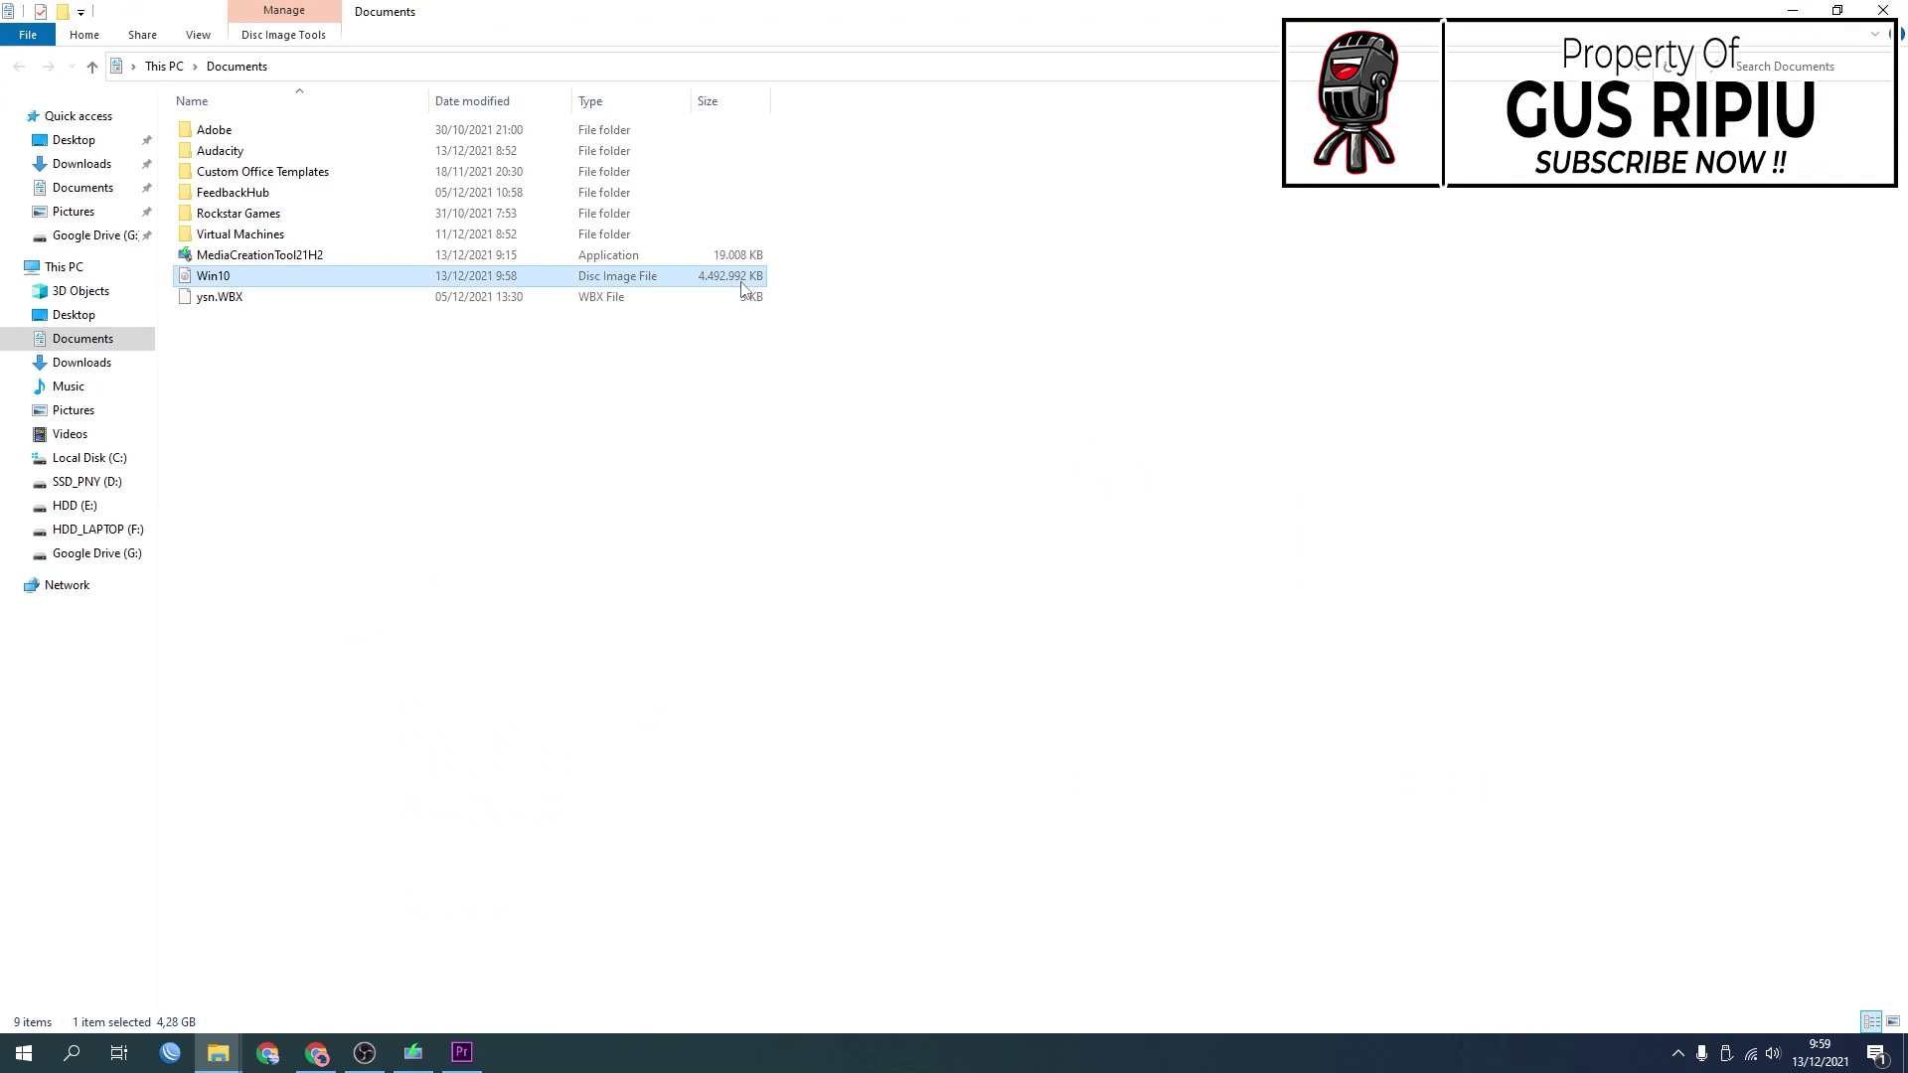